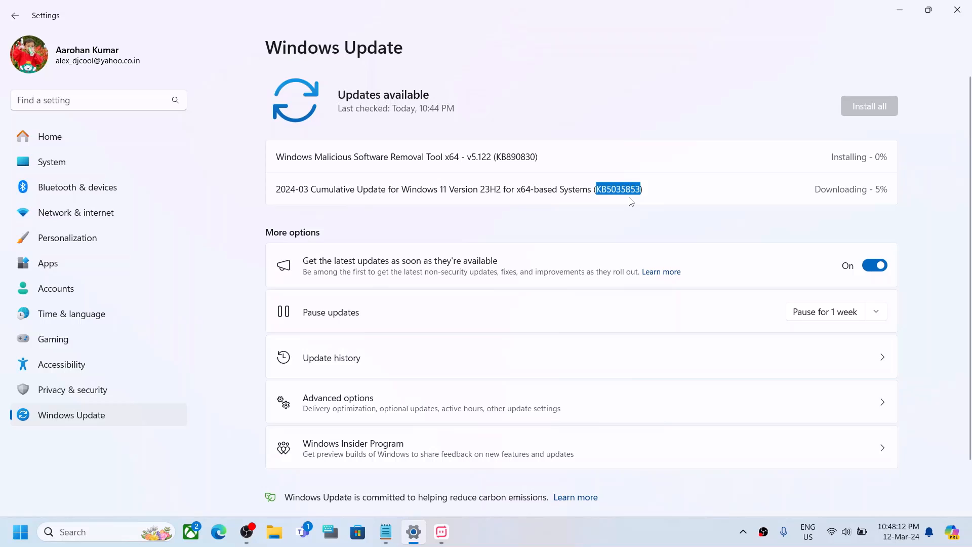
Switch to the Word notes and highlight "App Readiness Service" in the first heading.
{"action": "left_click", "coordinate": [646, 541]}
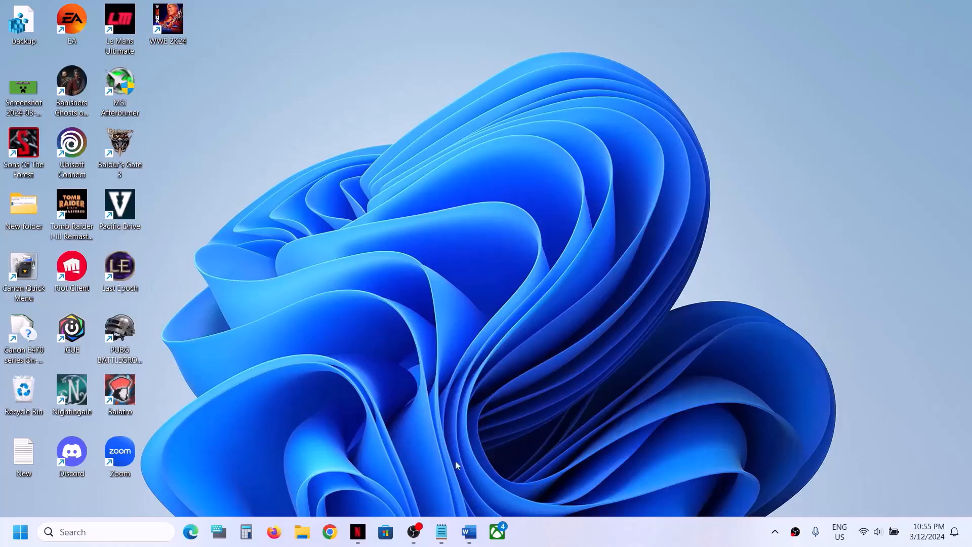
{"action": "left_click", "coordinate": [469, 532]}
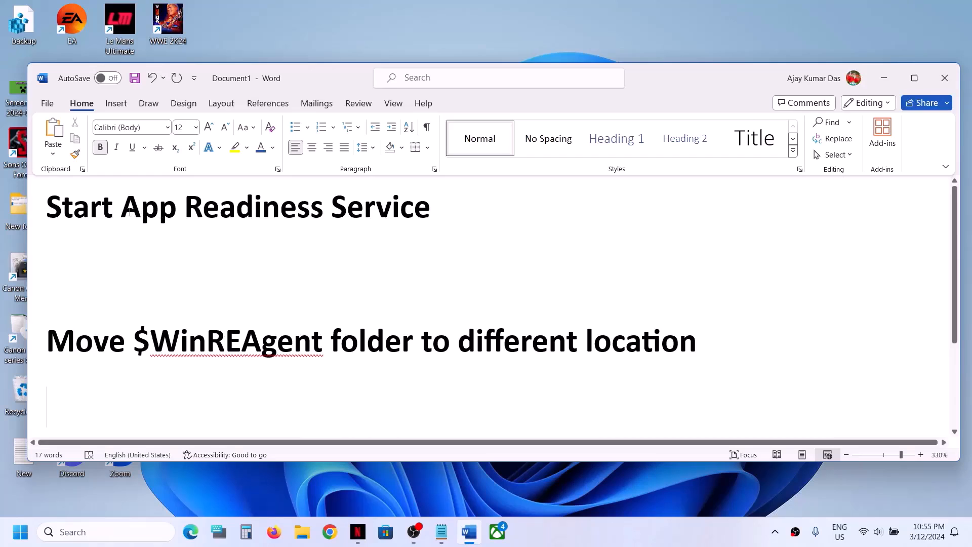
{"action": "left_click_drag", "start_coordinate": [130, 212], "coordinate": [434, 212]}
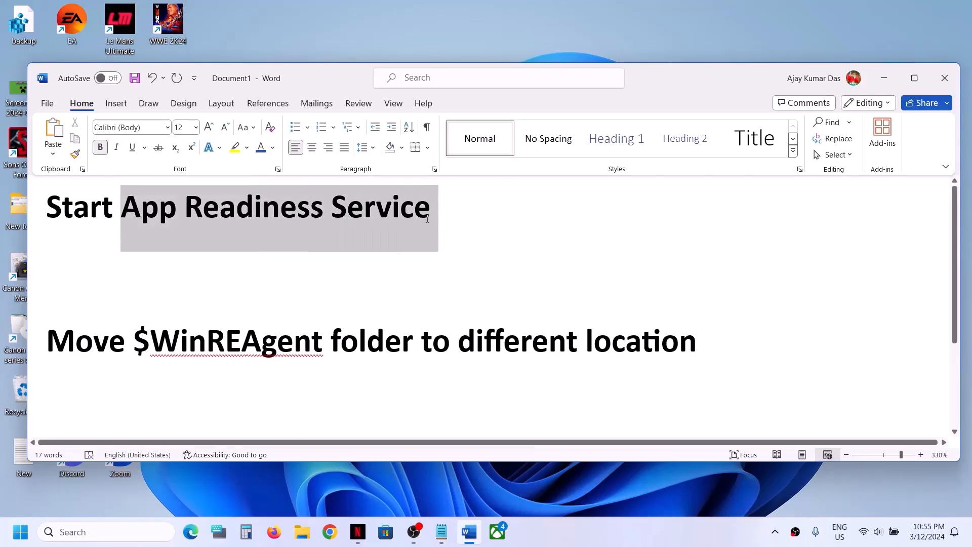
Search Windows for "services", open the Services console and maximize its window.
{"action": "left_click", "coordinate": [107, 533]}
{"action": "type", "text": "services"}
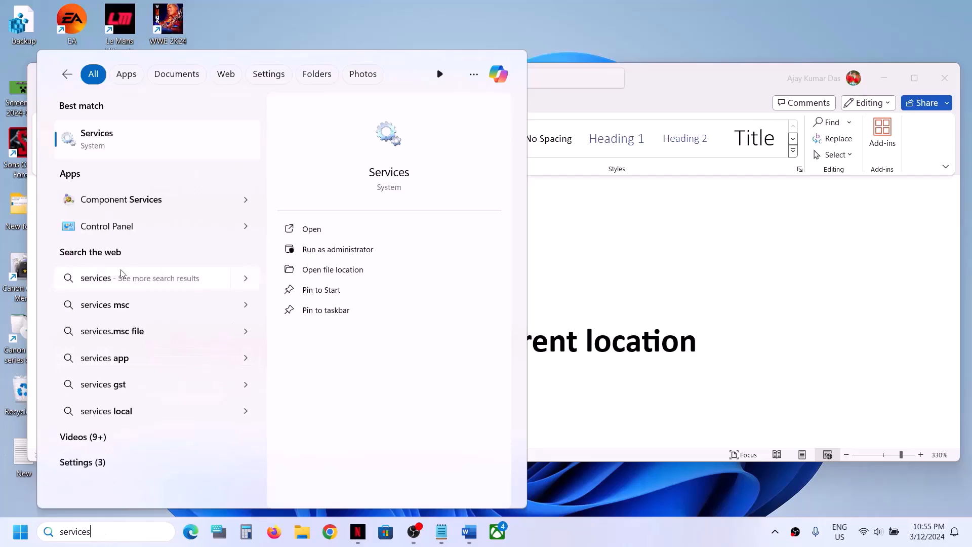
{"action": "left_click", "coordinate": [99, 152]}
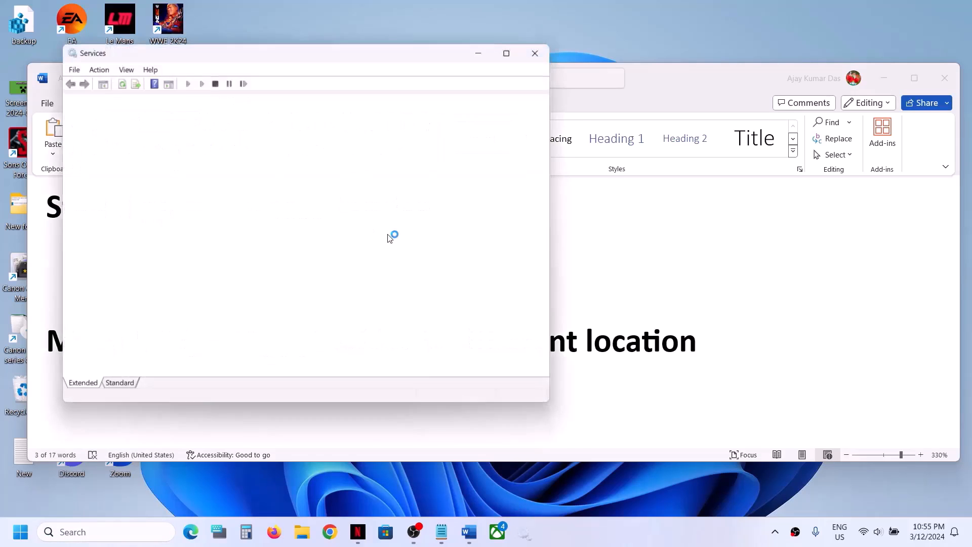
{"action": "left_click", "coordinate": [519, 47]}
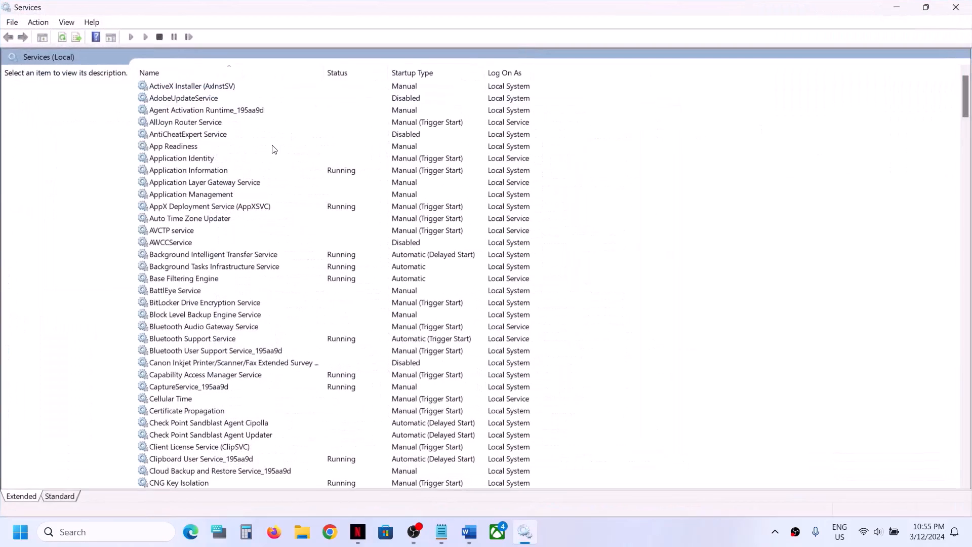
Set the App Readiness service's startup type to Automatic and apply the change.
{"action": "left_click", "coordinate": [161, 148]}
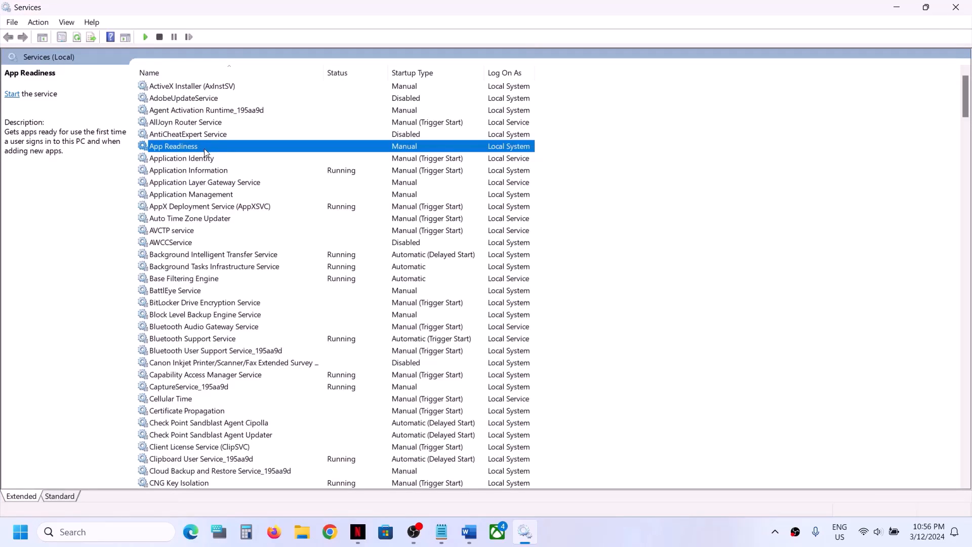
{"action": "double_click", "coordinate": [206, 152]}
{"action": "left_click", "coordinate": [466, 251]}
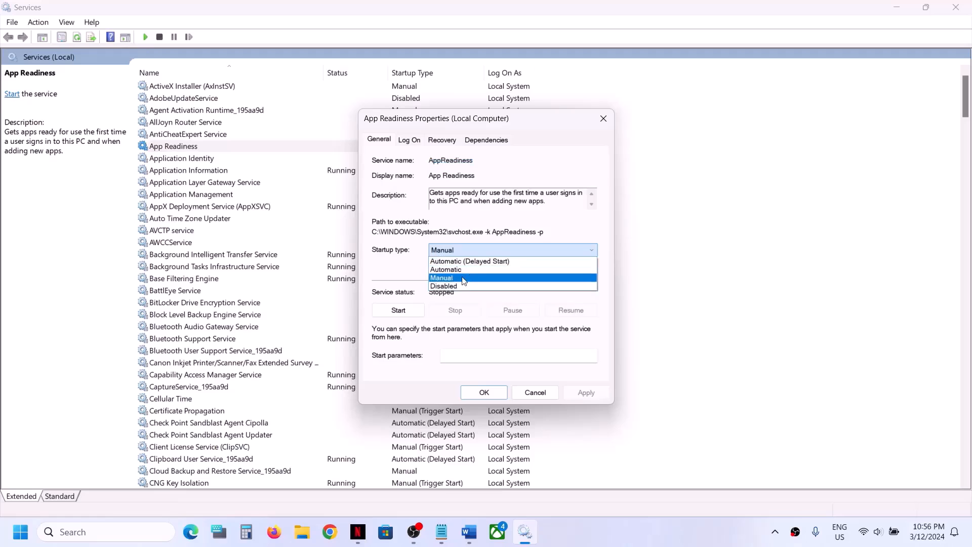
{"action": "left_click", "coordinate": [459, 270]}
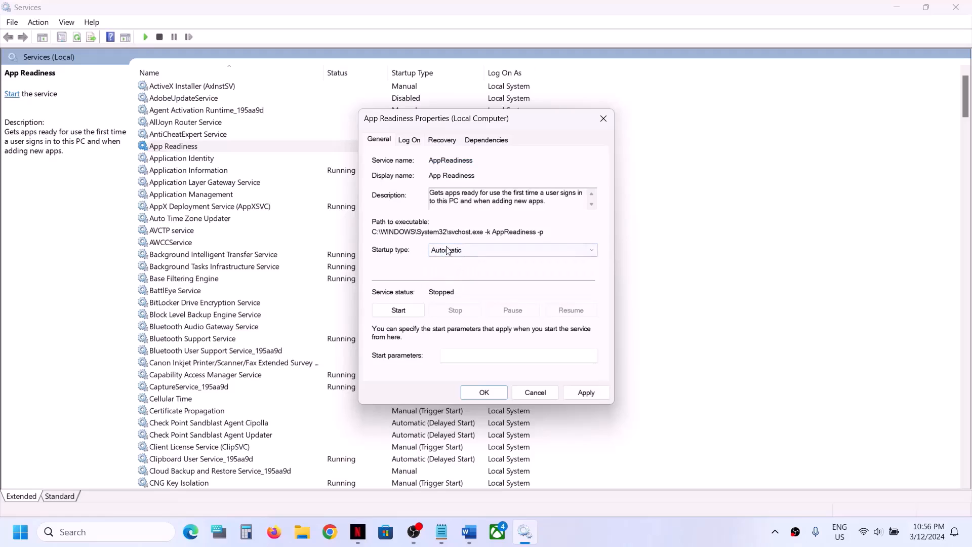
{"action": "left_click", "coordinate": [586, 393]}
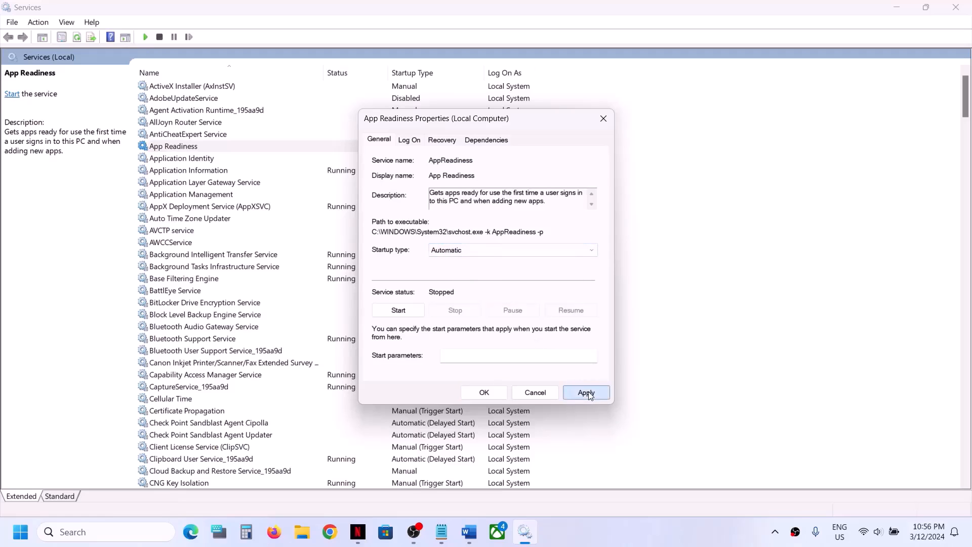
Start the App Readiness service, accept its properties, and restart the service.
{"action": "left_click", "coordinate": [397, 313]}
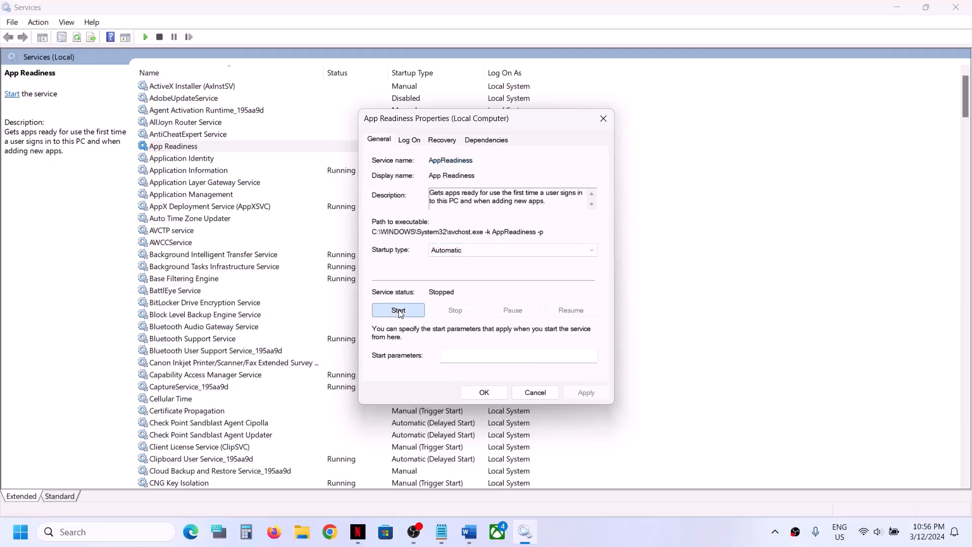
{"action": "left_click", "coordinate": [486, 394]}
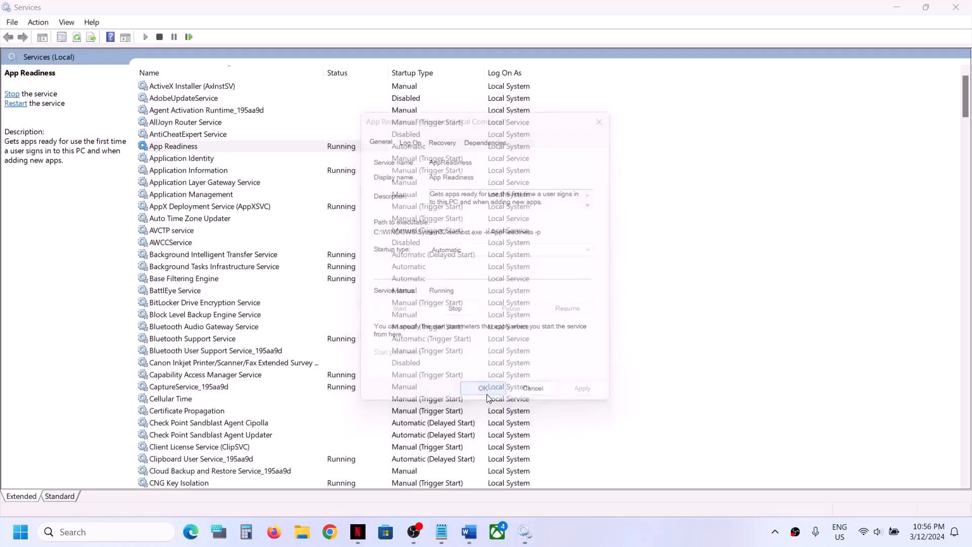
{"action": "right_click", "coordinate": [185, 148]}
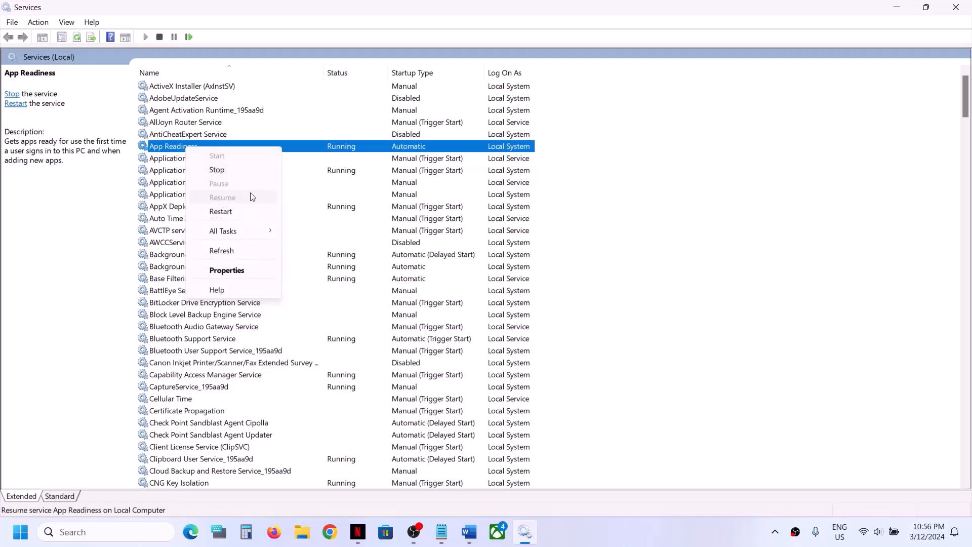
{"action": "left_click", "coordinate": [229, 213]}
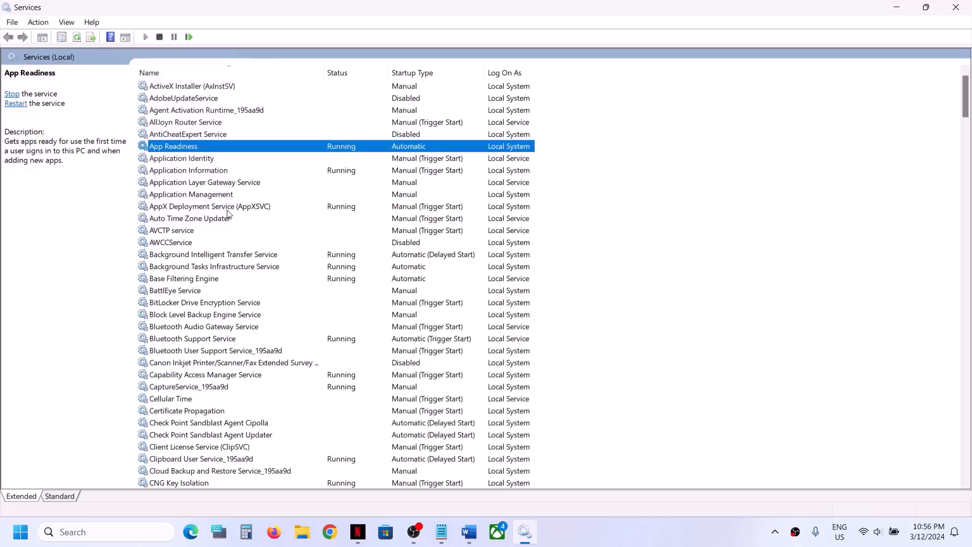
Highlight the $WinREAgent folder instruction in the Word notes, and open the C drive in File Explorer.
{"action": "left_click", "coordinate": [470, 532]}
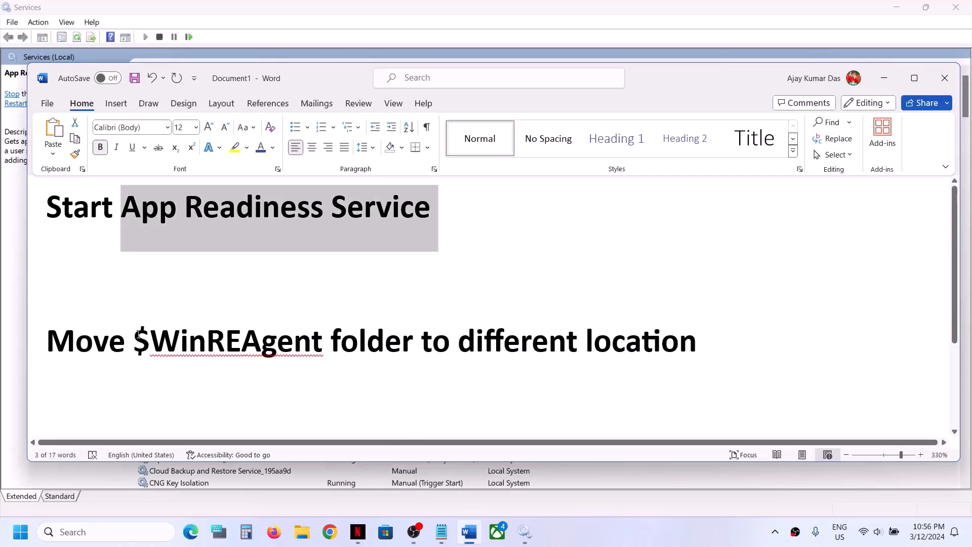
{"action": "left_click_drag", "start_coordinate": [135, 336], "coordinate": [444, 336]}
{"action": "left_click", "coordinate": [302, 531]}
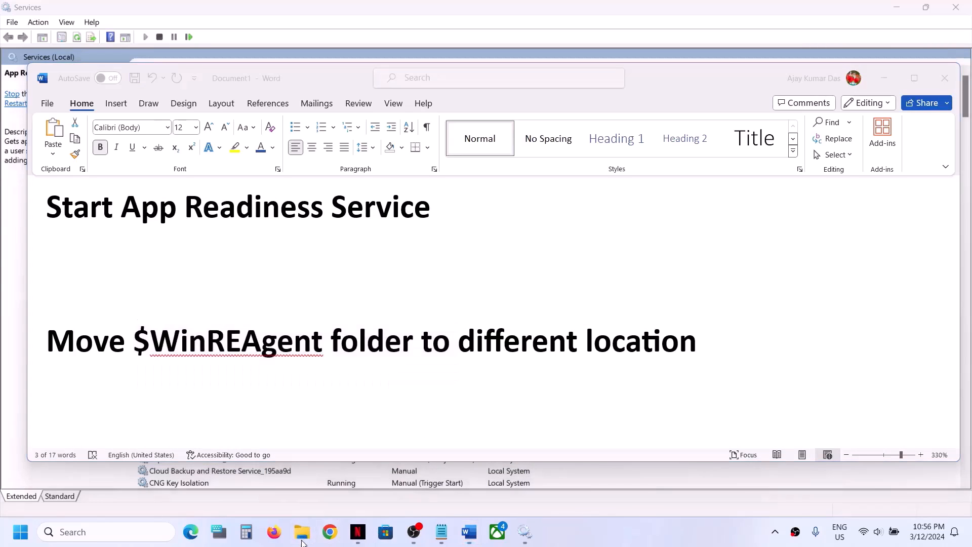
{"action": "left_click", "coordinate": [59, 348]}
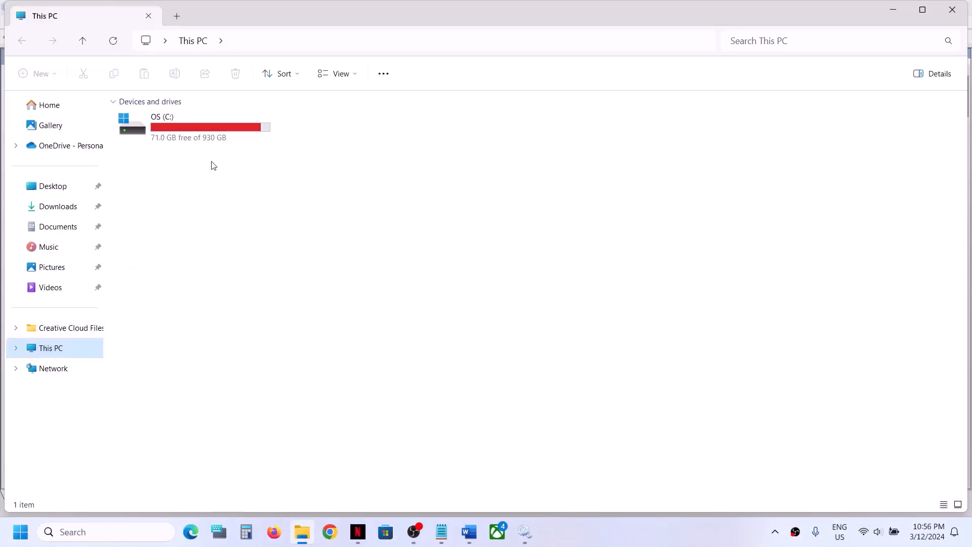
{"action": "double_click", "coordinate": [185, 140]}
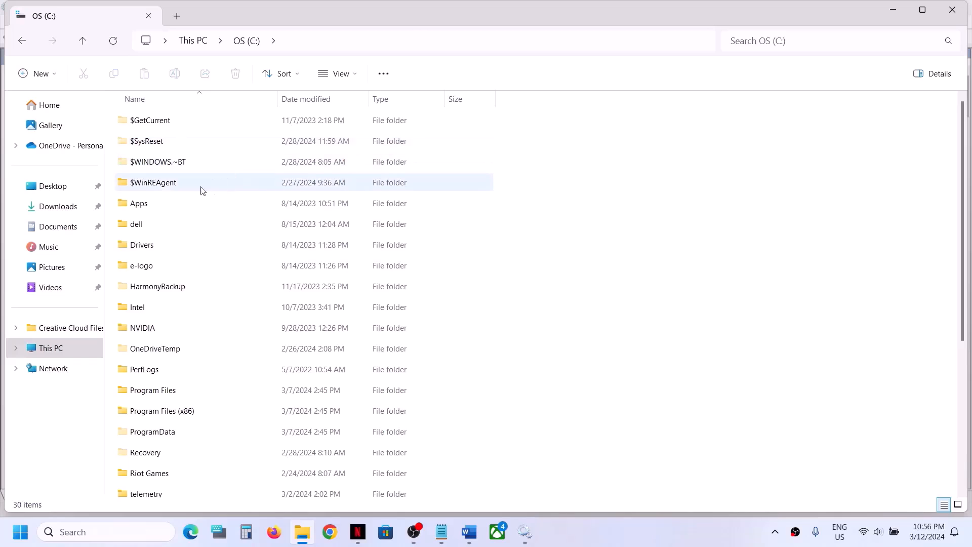
Copy the $WinREAgent folder from the C drive to the desktop, placing it below the WWE 2K24 shortcut.
{"action": "left_click", "coordinate": [169, 191]}
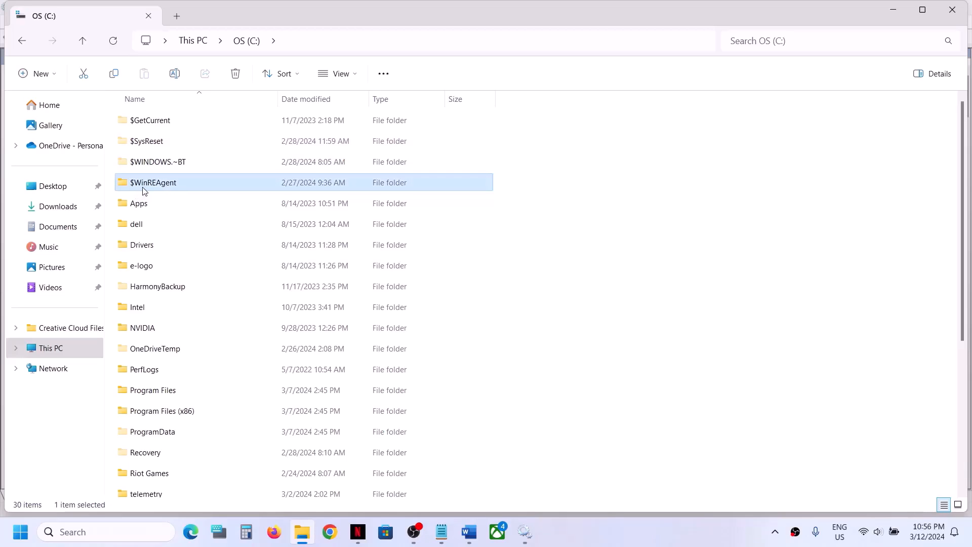
{"action": "right_click", "coordinate": [173, 186]}
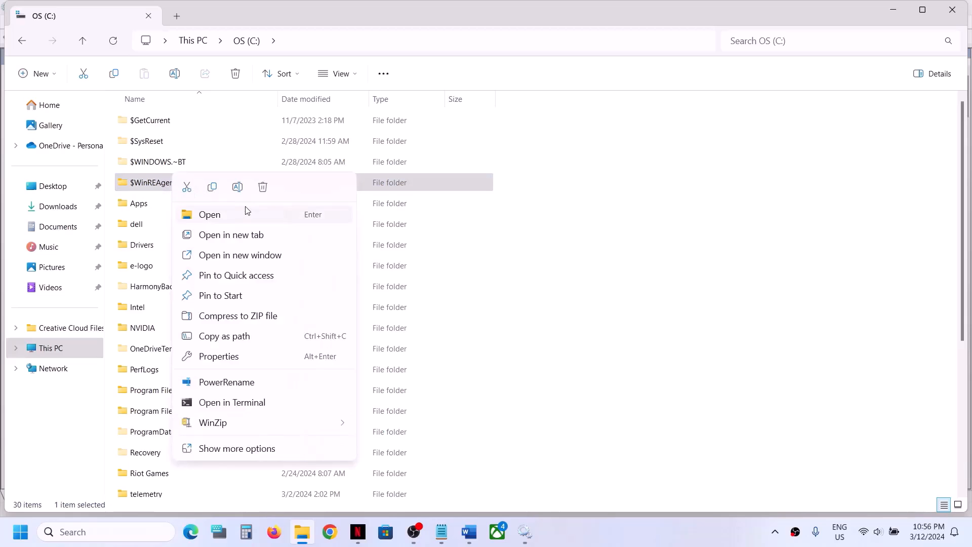
{"action": "left_click", "coordinate": [212, 188]}
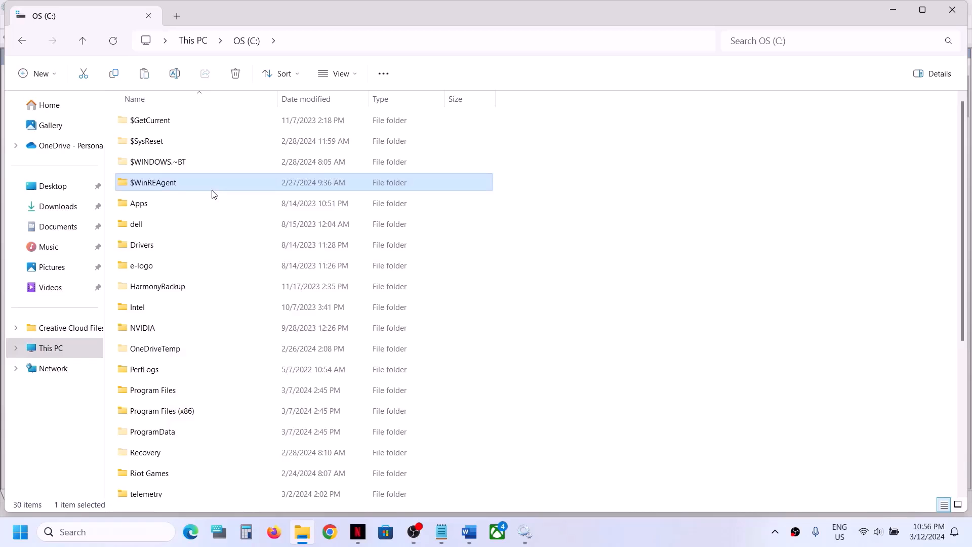
{"action": "key", "text": "super+d"}
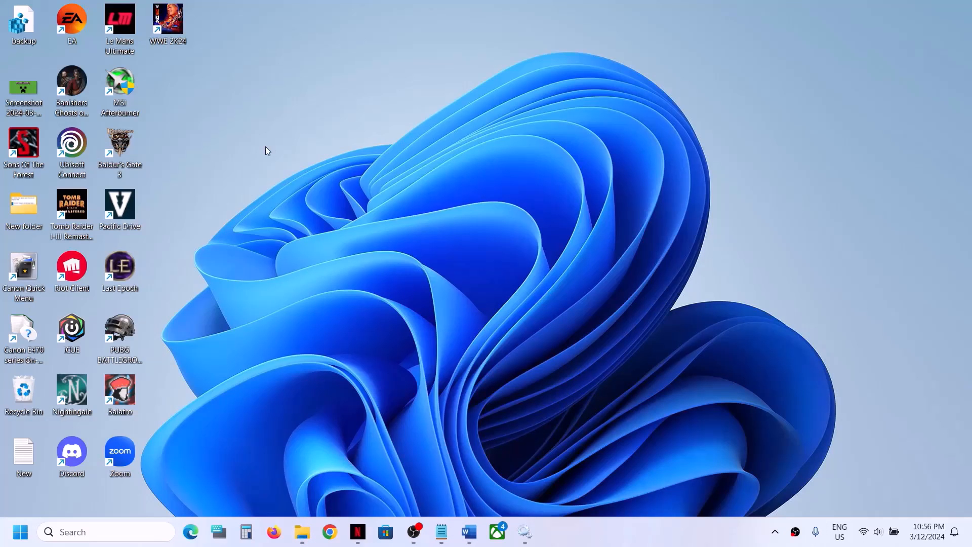
{"action": "key", "text": "ctrl+v"}
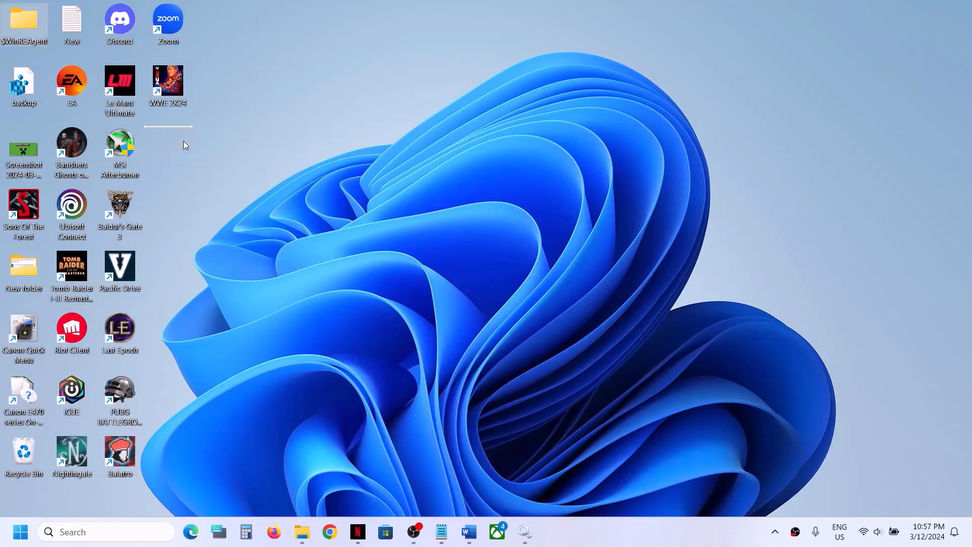
{"action": "left_click_drag", "start_coordinate": [184, 145], "coordinate": [184, 145]}
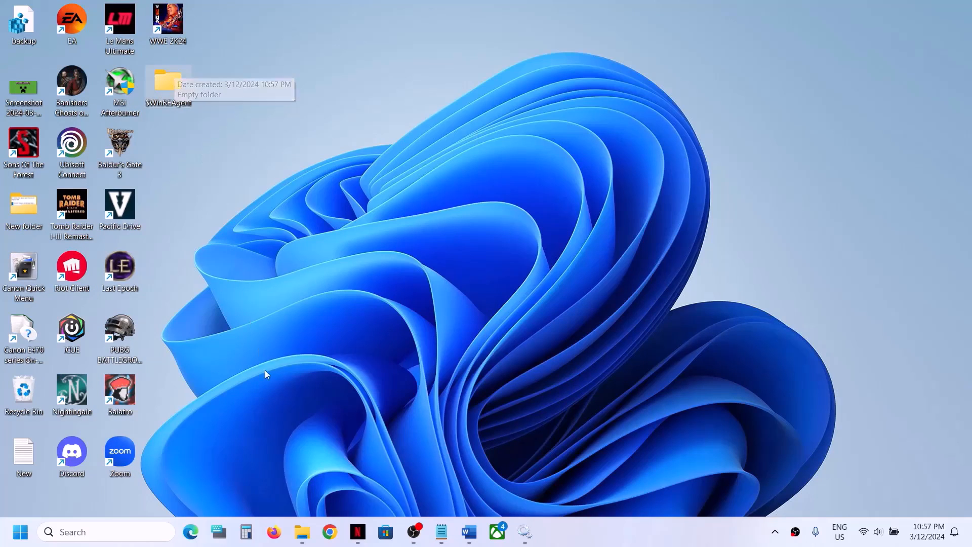
Delete the original $WinREAgent folder from the C drive in File Explorer.
{"action": "left_click", "coordinate": [301, 533]}
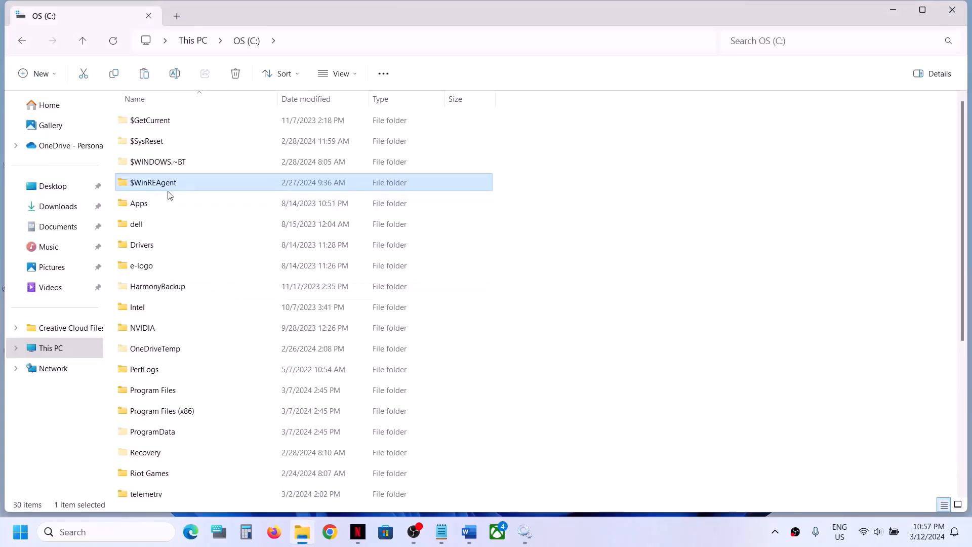
{"action": "right_click", "coordinate": [155, 182]}
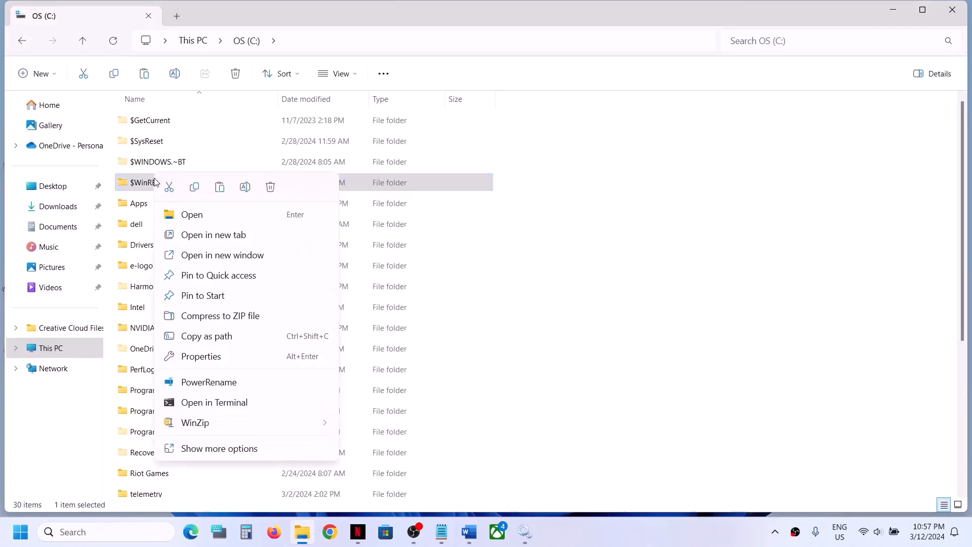
{"action": "left_click", "coordinate": [271, 187]}
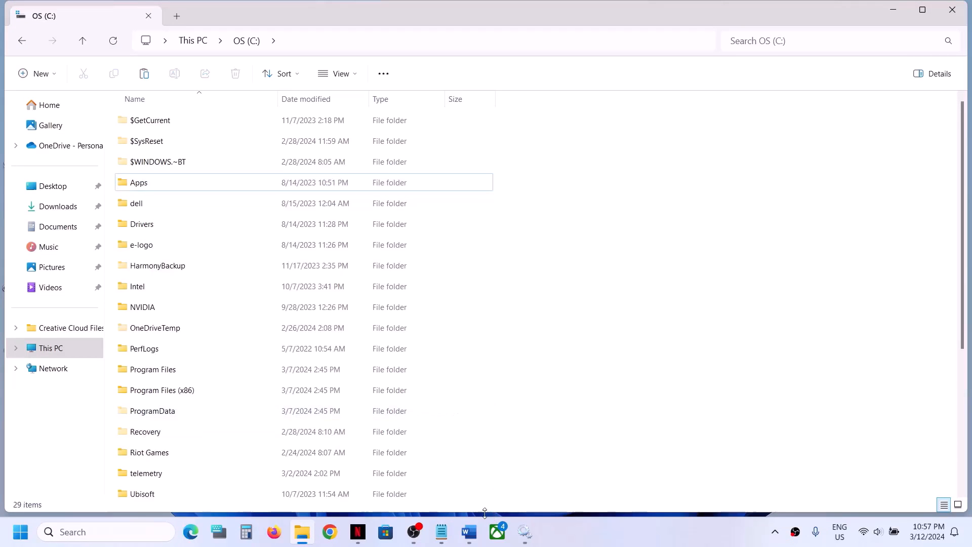
{"action": "mouse_move", "coordinate": [472, 538]}
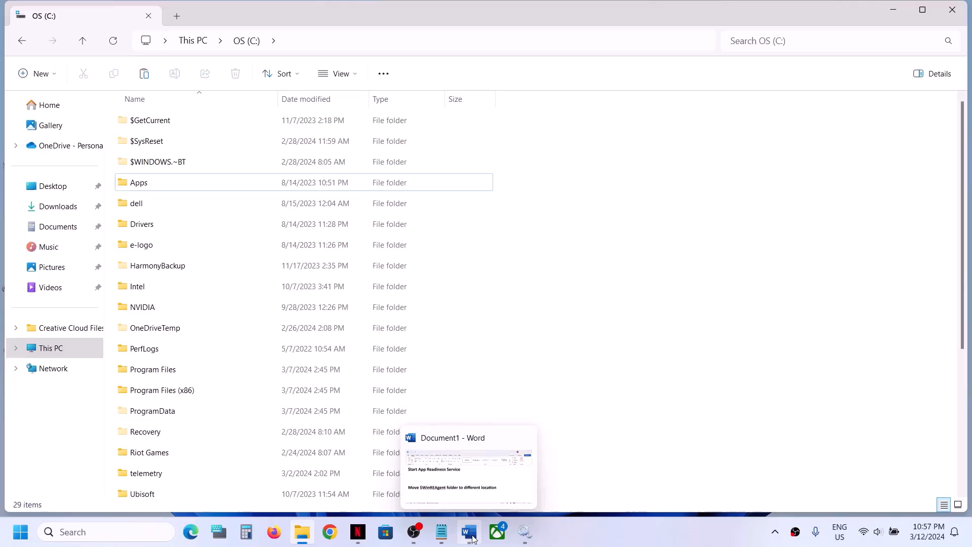
{"action": "left_click", "coordinate": [472, 539]}
{"action": "left_click", "coordinate": [473, 539]}
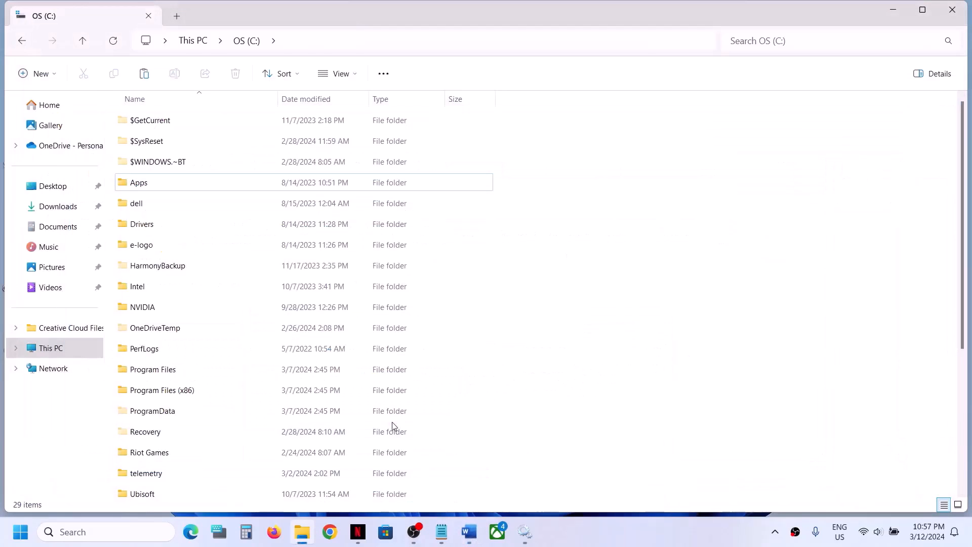
Copy the $WinREAgent folder on the desktop and restore the folder to the C drive.
{"action": "key", "text": "super+d"}
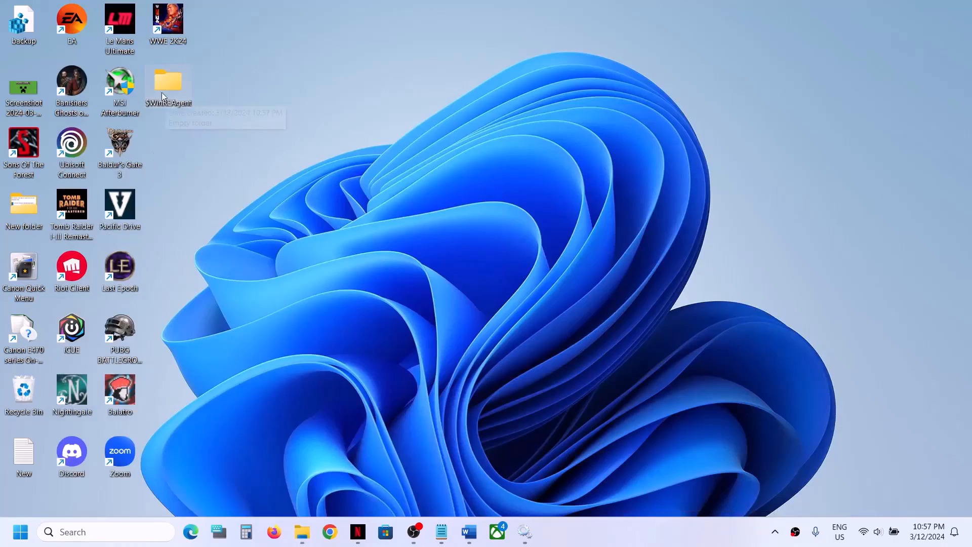
{"action": "right_click", "coordinate": [163, 93]}
{"action": "left_click", "coordinate": [208, 105]}
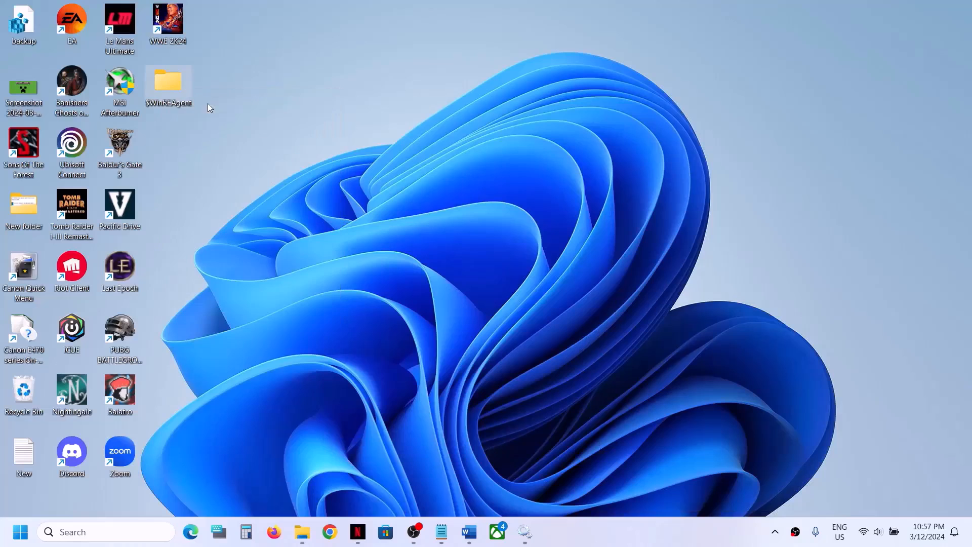
{"action": "left_click", "coordinate": [303, 531]}
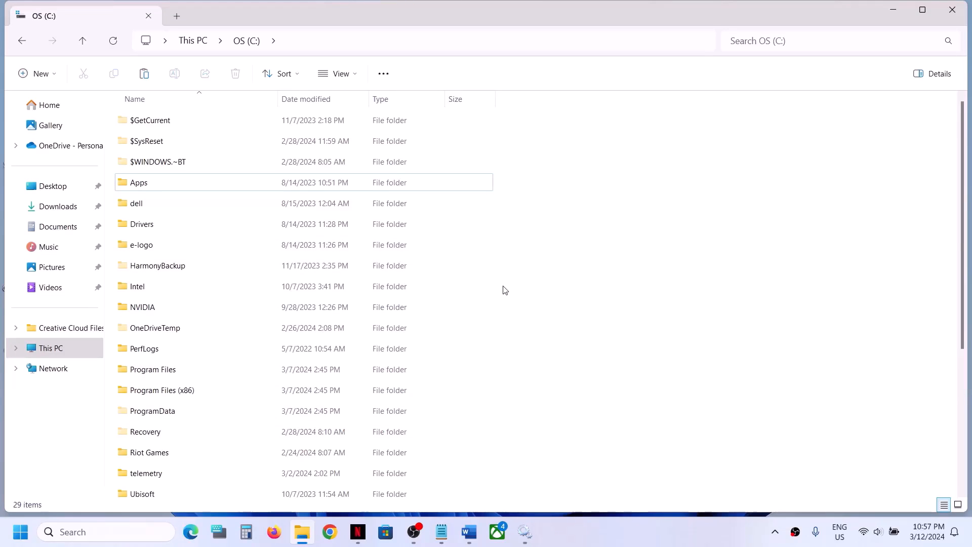
{"action": "key", "text": "ctrl+z"}
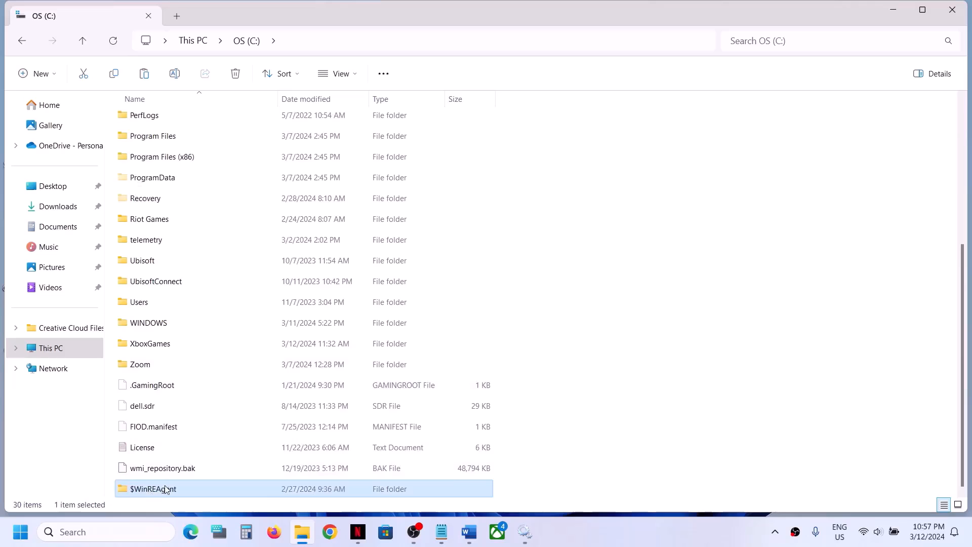
Switch to the Word document "Fix Windows 11 Update Error 0x80073712" to read its troubleshooting steps.
{"action": "left_click", "coordinate": [469, 532]}
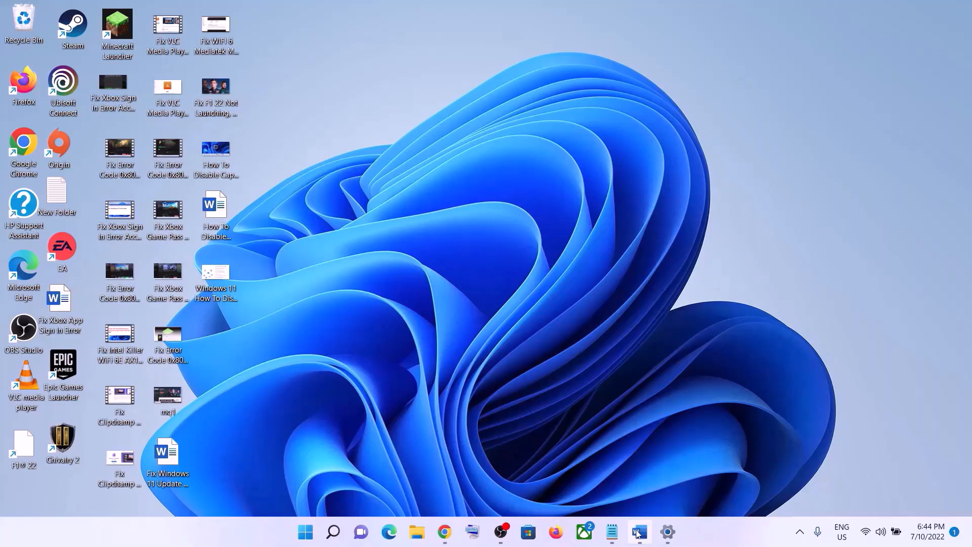
{"action": "left_click", "coordinate": [638, 532]}
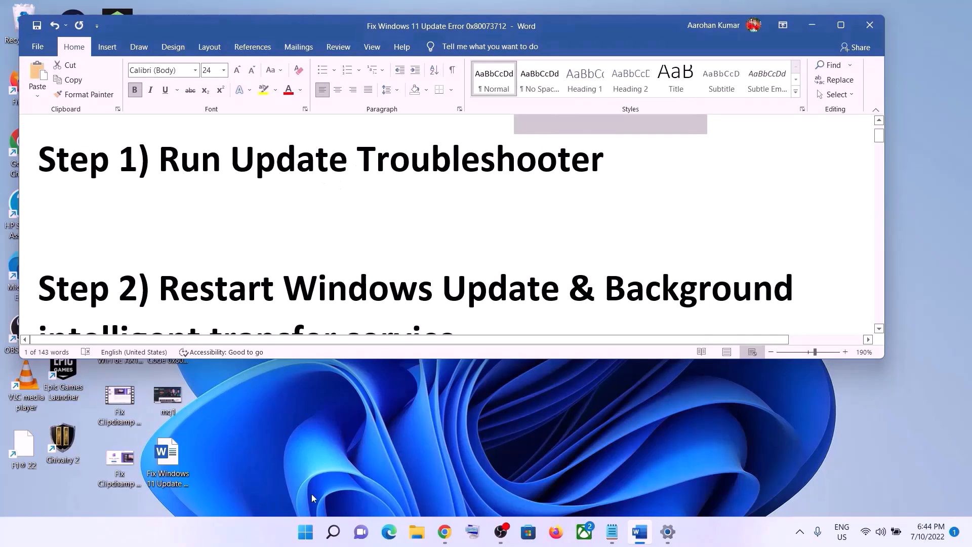
Run the Windows Update troubleshooter from the other troubleshooters in Windows system settings.
{"action": "left_click", "coordinate": [305, 532]}
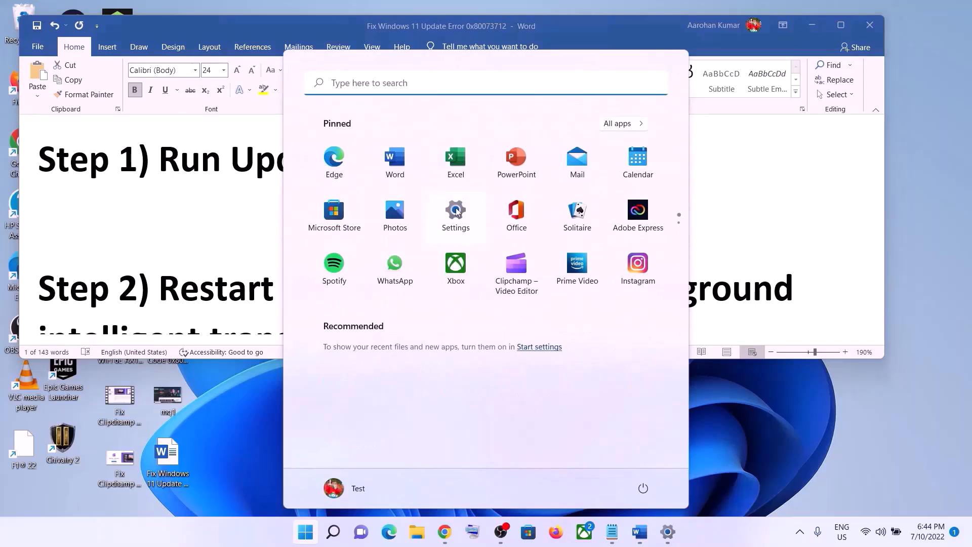
{"action": "left_click", "coordinate": [456, 212]}
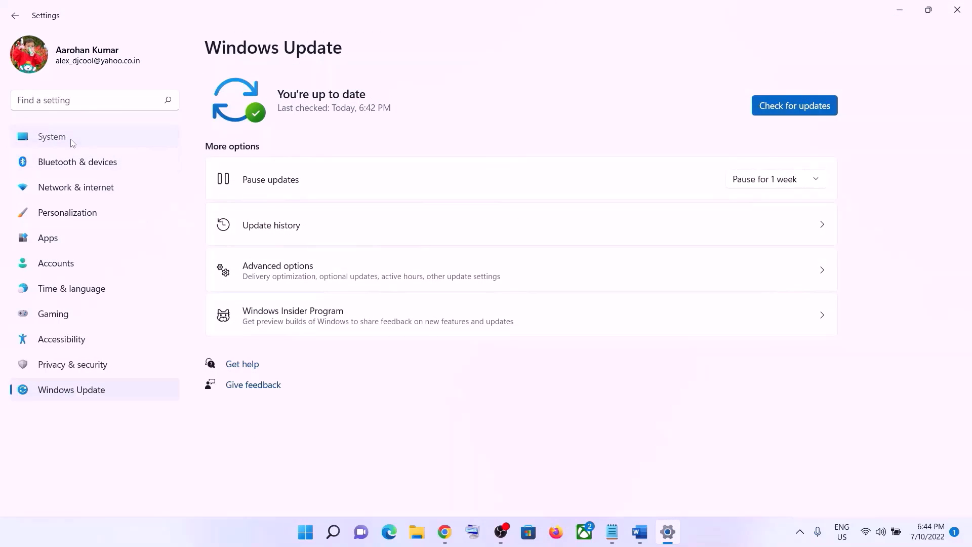
{"action": "left_click", "coordinate": [73, 142]}
{"action": "scroll", "coordinate": [325, 302], "scroll_direction": "down", "scroll_amount": 3}
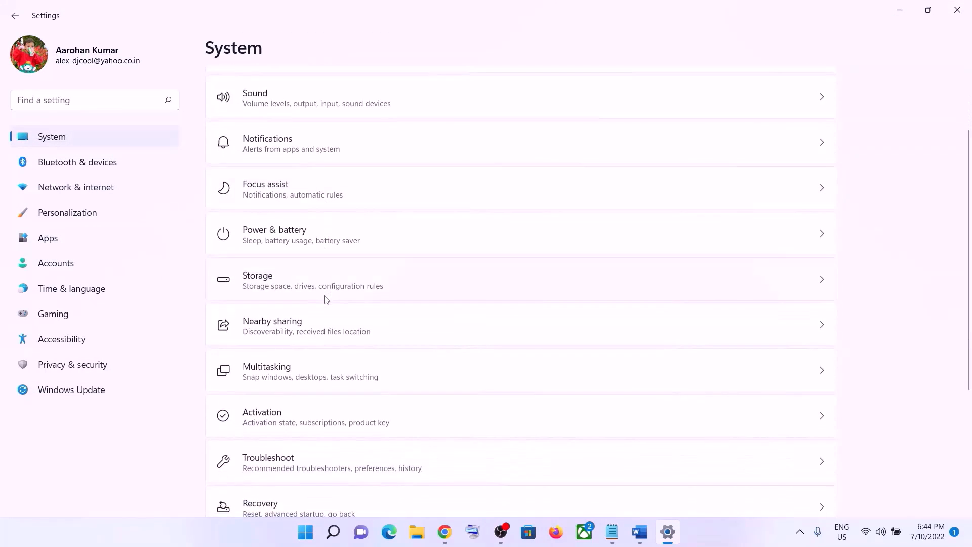
{"action": "scroll", "coordinate": [325, 299], "scroll_direction": "down", "scroll_amount": 3}
{"action": "left_click", "coordinate": [291, 337]}
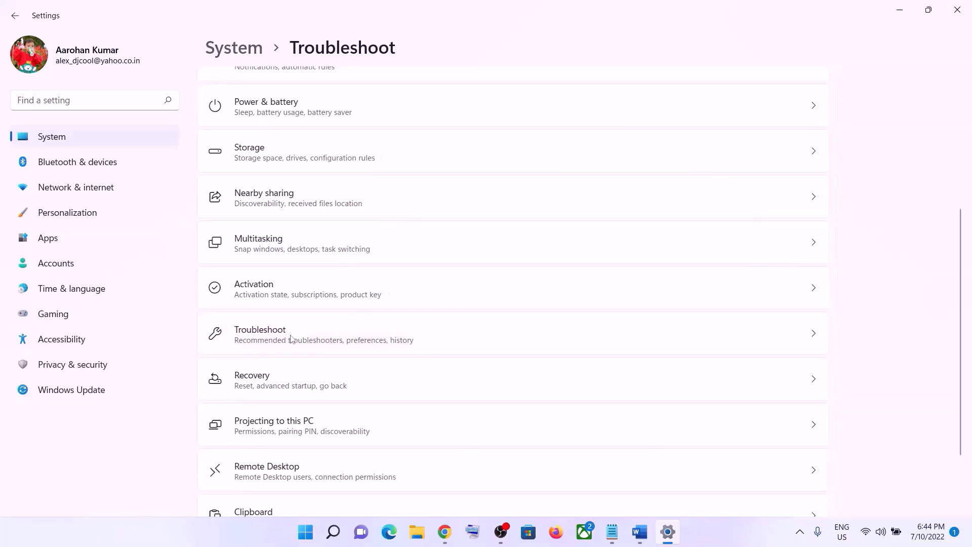
{"action": "left_click", "coordinate": [298, 209]}
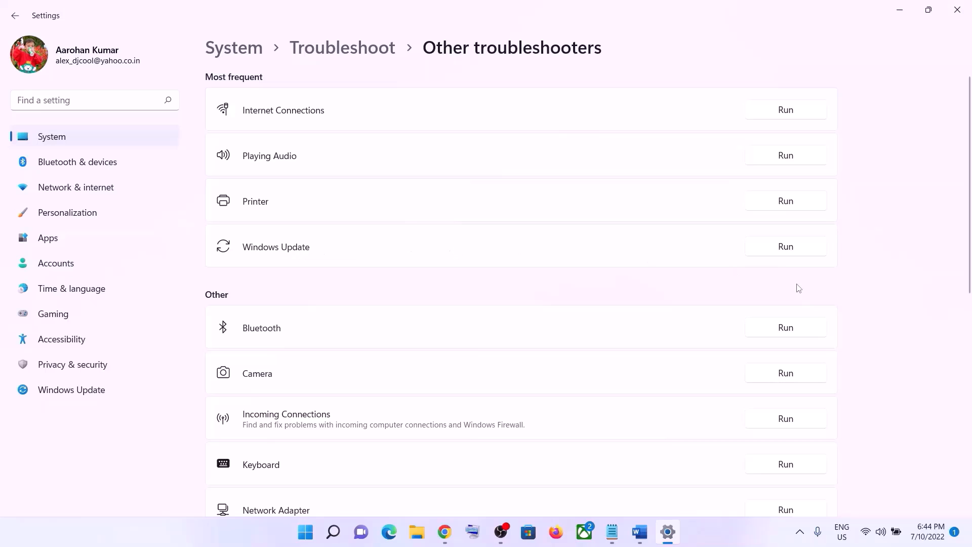
{"action": "left_click", "coordinate": [799, 249]}
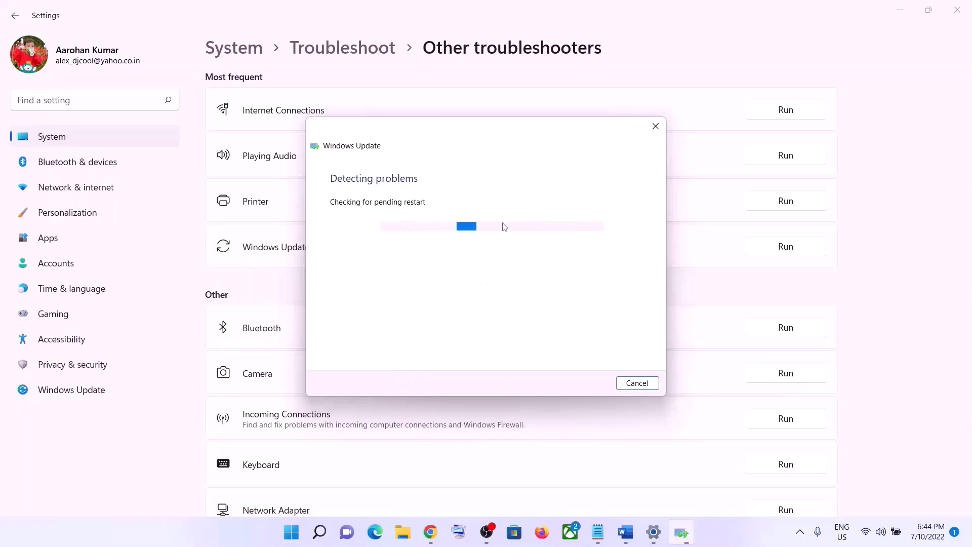
Read Step 2 in the Word document about restarting the update services and open the Services app.
{"action": "left_click", "coordinate": [628, 536]}
{"action": "scroll", "coordinate": [541, 325], "scroll_direction": "down", "scroll_amount": 1}
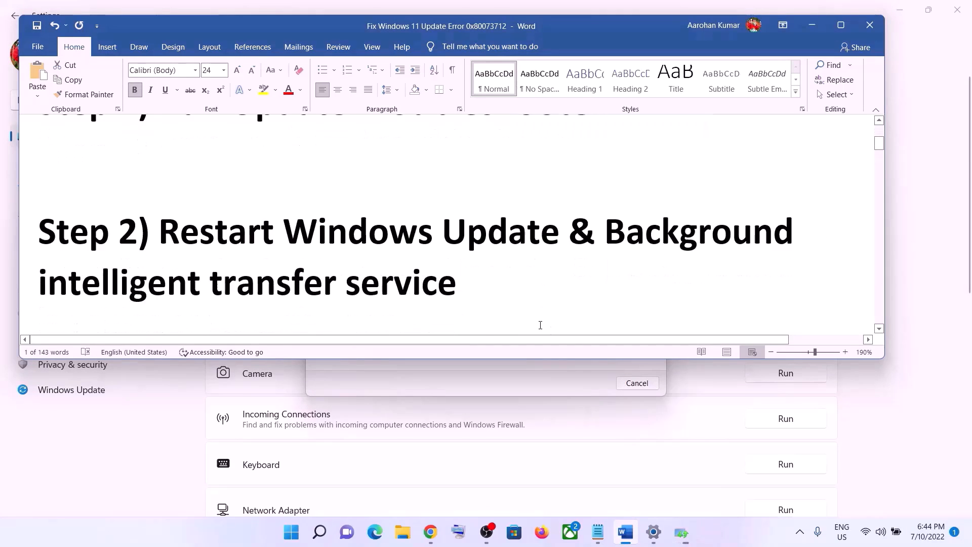
{"action": "scroll", "coordinate": [541, 325], "scroll_direction": "down", "scroll_amount": 2}
{"action": "scroll", "coordinate": [541, 325], "scroll_direction": "up", "scroll_amount": 3}
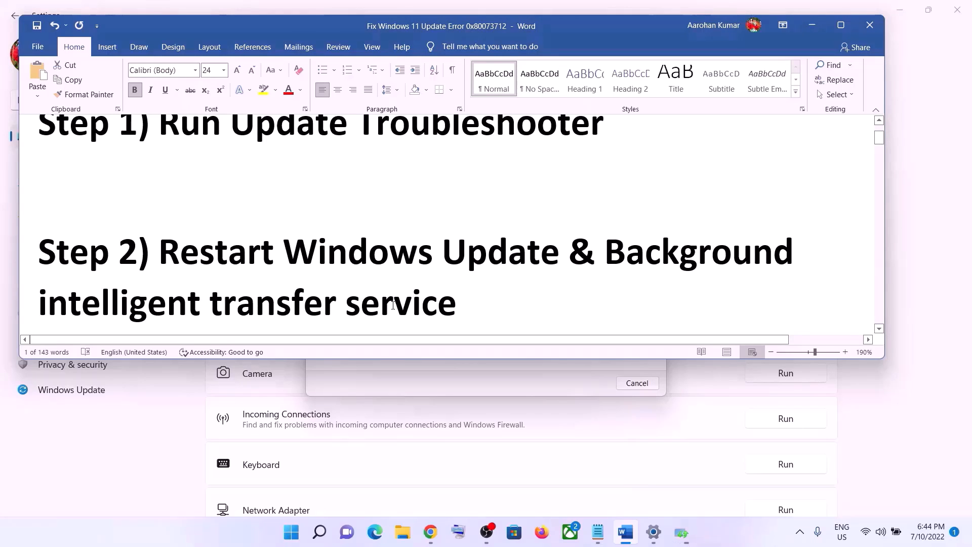
{"action": "left_click", "coordinate": [298, 534]}
{"action": "type", "text": "se"}
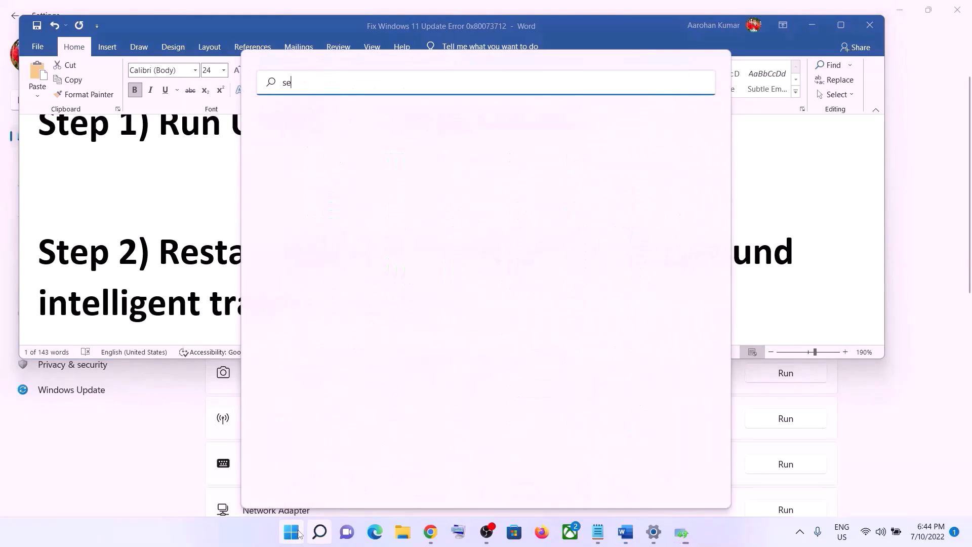
{"action": "type", "text": "rvices"}
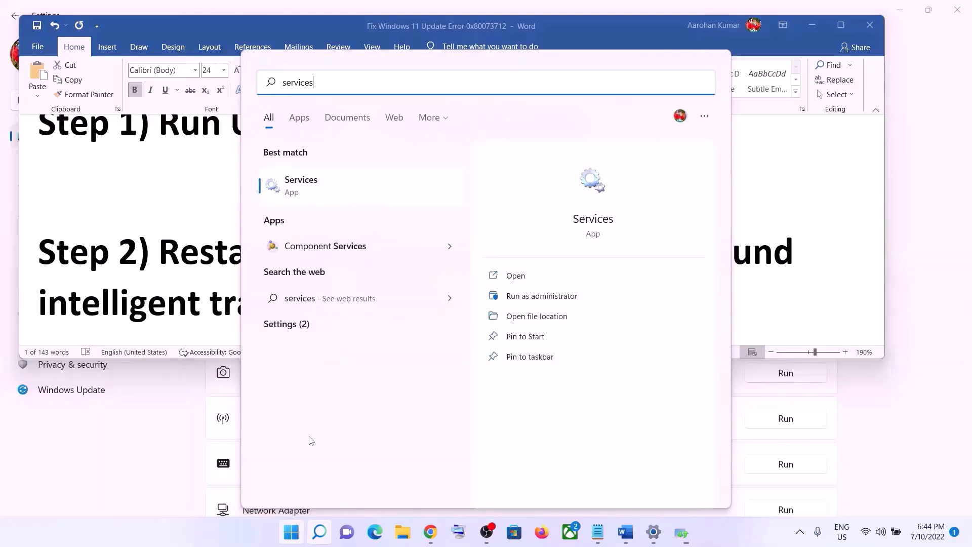
{"action": "left_click", "coordinate": [329, 194]}
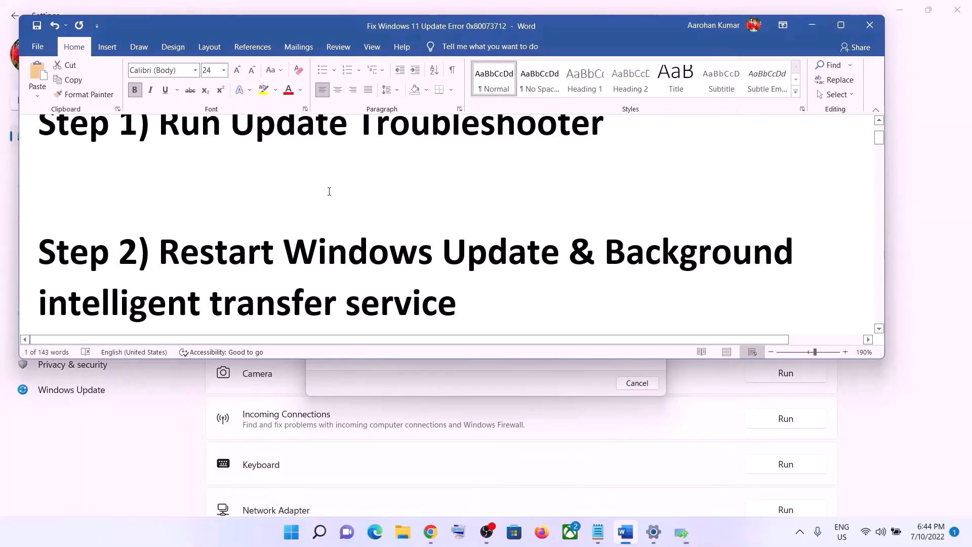
Open the properties of the Windows Update service and close the completed Windows Update troubleshooter.
{"action": "left_click", "coordinate": [363, 327]}
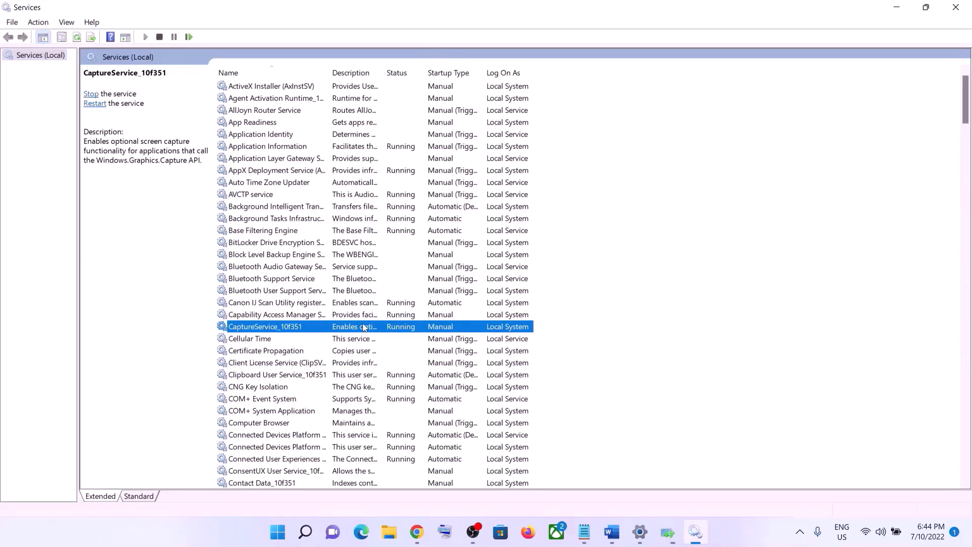
{"action": "key", "text": "w"}
{"action": "scroll", "coordinate": [304, 337], "scroll_direction": "down", "scroll_amount": 6}
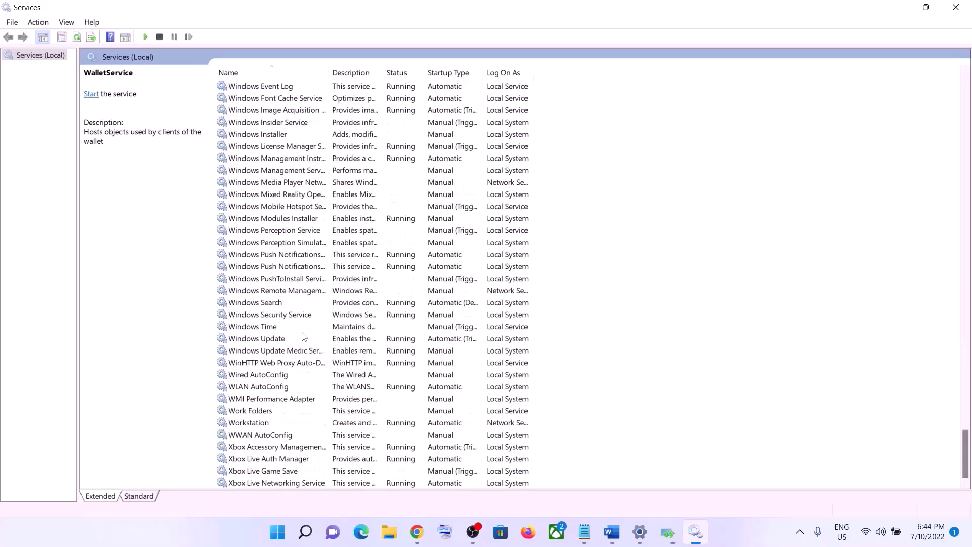
{"action": "left_click", "coordinate": [275, 340]}
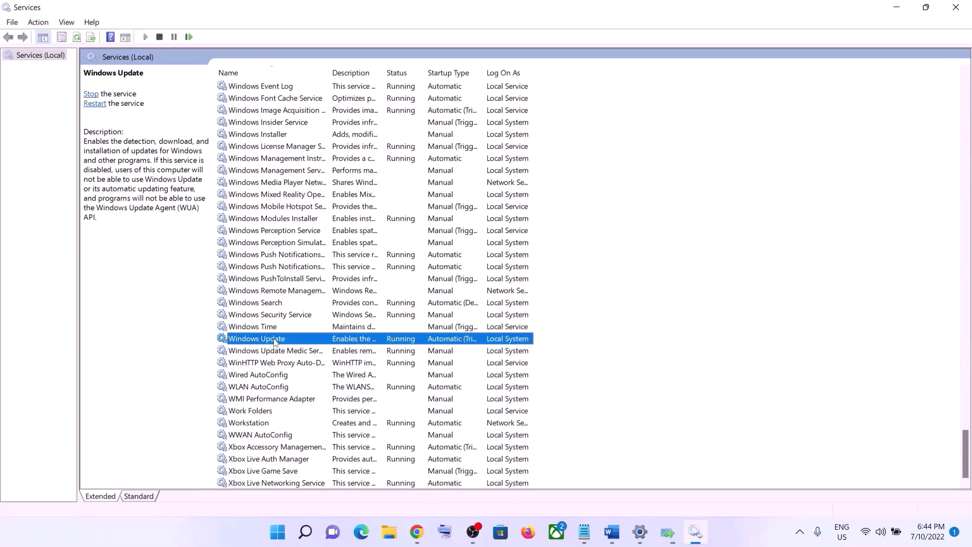
{"action": "double_click", "coordinate": [297, 340]}
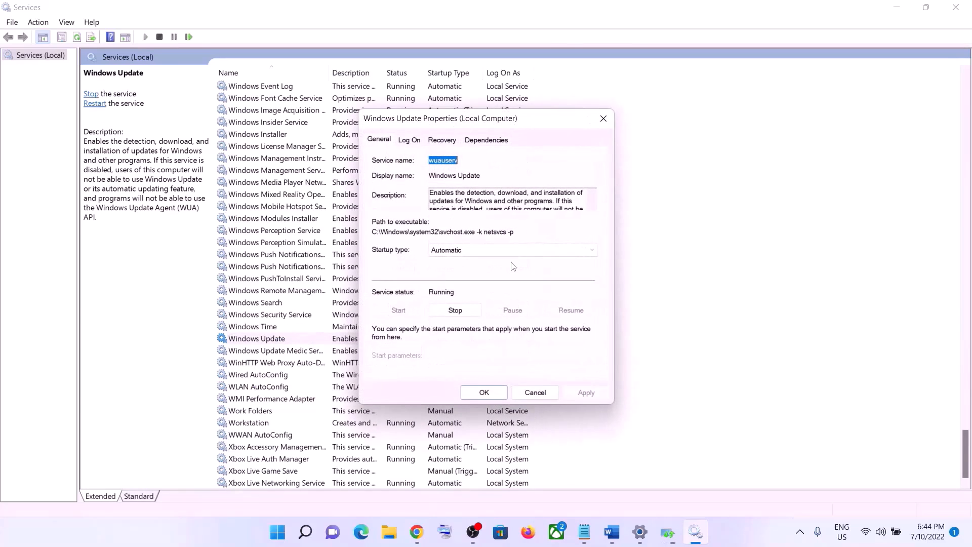
{"action": "left_click", "coordinate": [446, 252]}
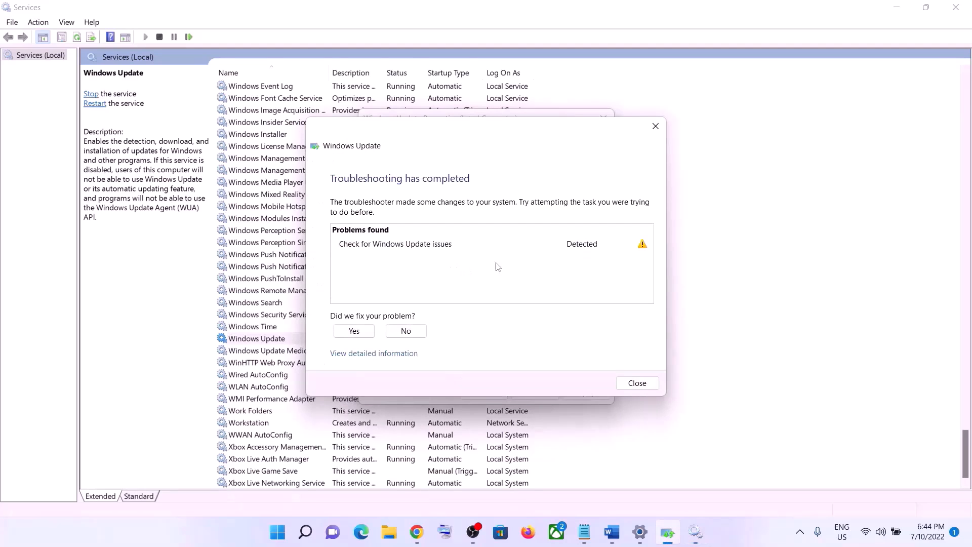
{"action": "left_click", "coordinate": [637, 384]}
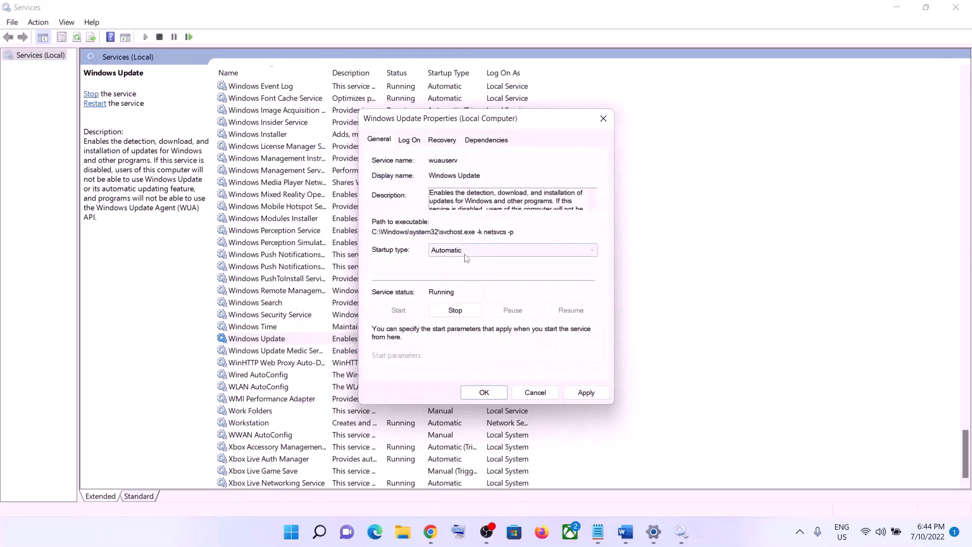
Set the Windows Update service's startup type to Automatic and restart the service.
{"action": "left_click", "coordinate": [462, 251]}
{"action": "left_click", "coordinate": [462, 270]}
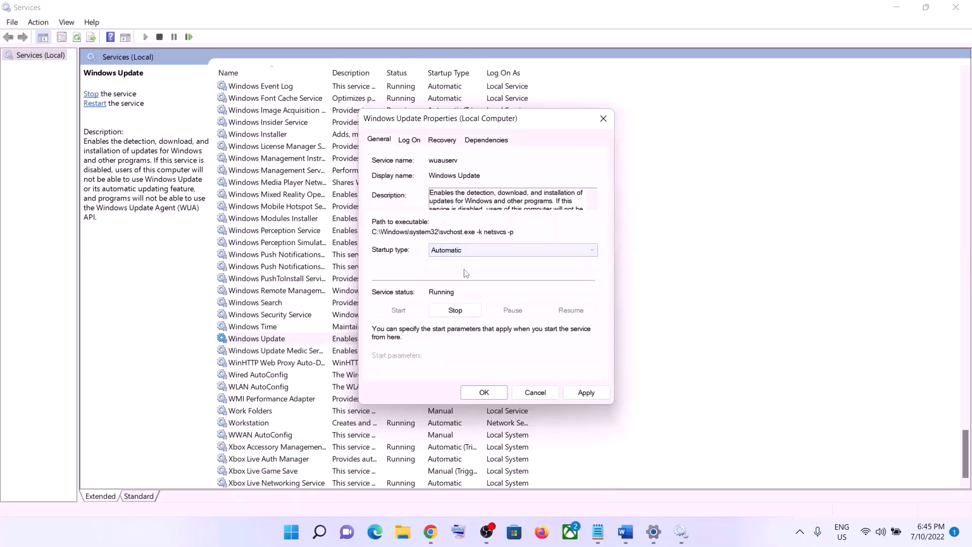
{"action": "left_click", "coordinate": [580, 393]}
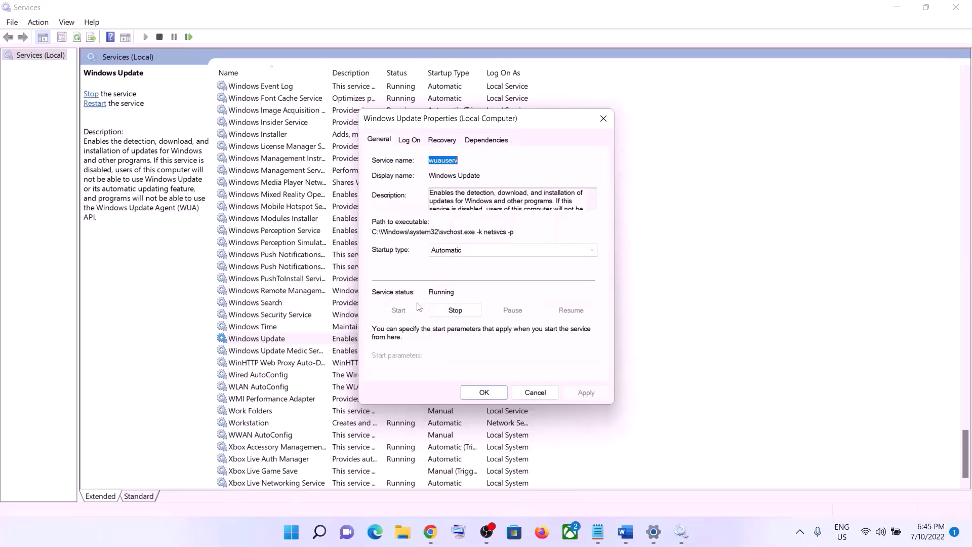
{"action": "left_click", "coordinate": [483, 393]}
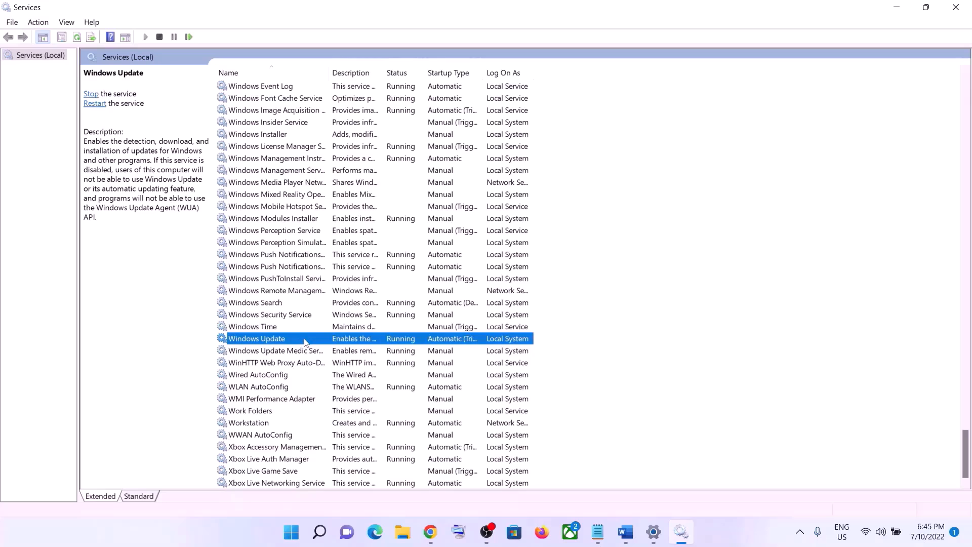
{"action": "left_click", "coordinate": [97, 104]}
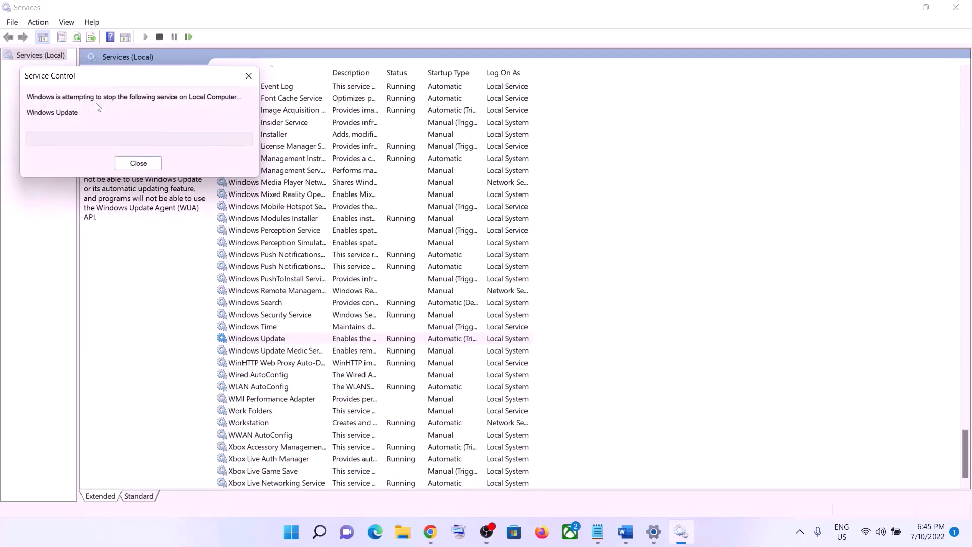
Set the Background Intelligent Transfer Service's startup type to Automatic and restart the service.
{"action": "left_click", "coordinate": [315, 257]}
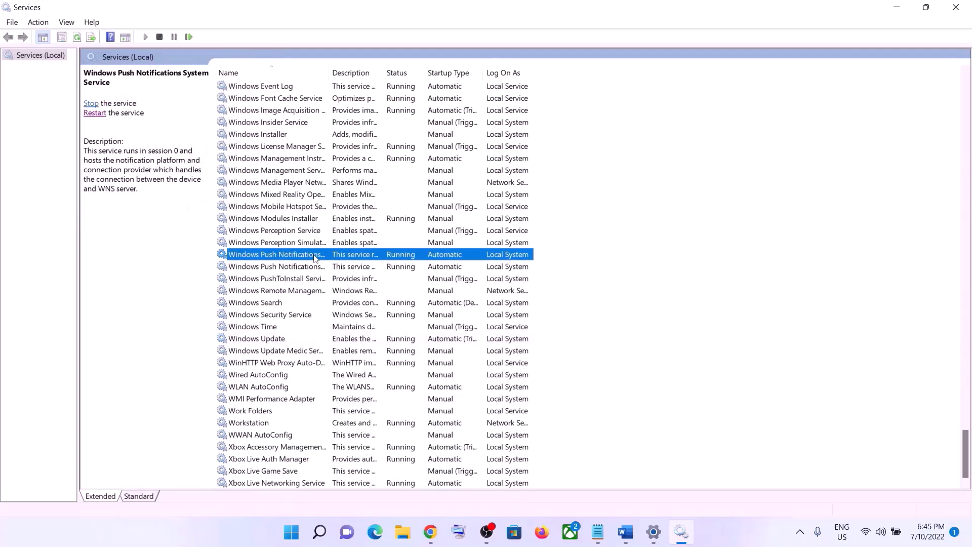
{"action": "key", "text": "b"}
{"action": "scroll", "coordinate": [315, 257], "scroll_direction": "up", "scroll_amount": 3}
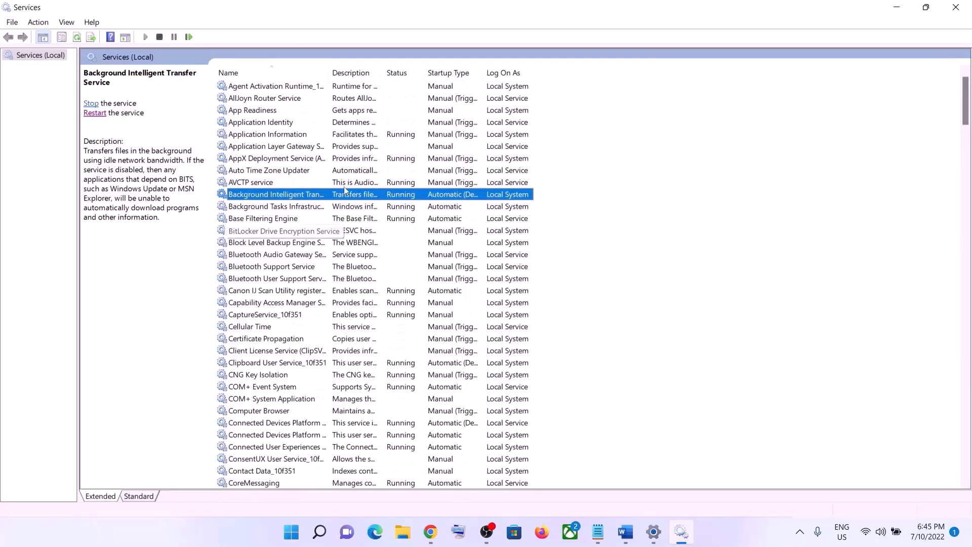
{"action": "double_click", "coordinate": [328, 71]}
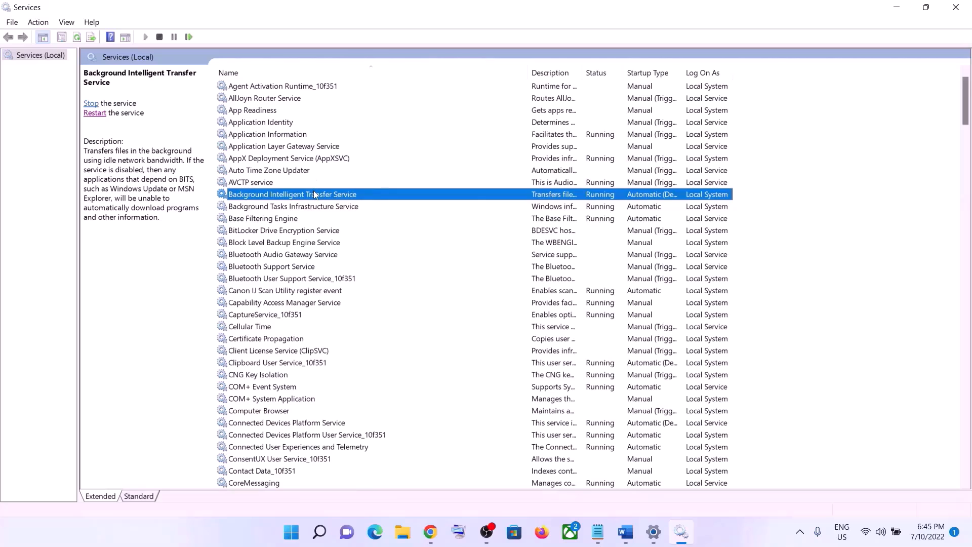
{"action": "double_click", "coordinate": [332, 196]}
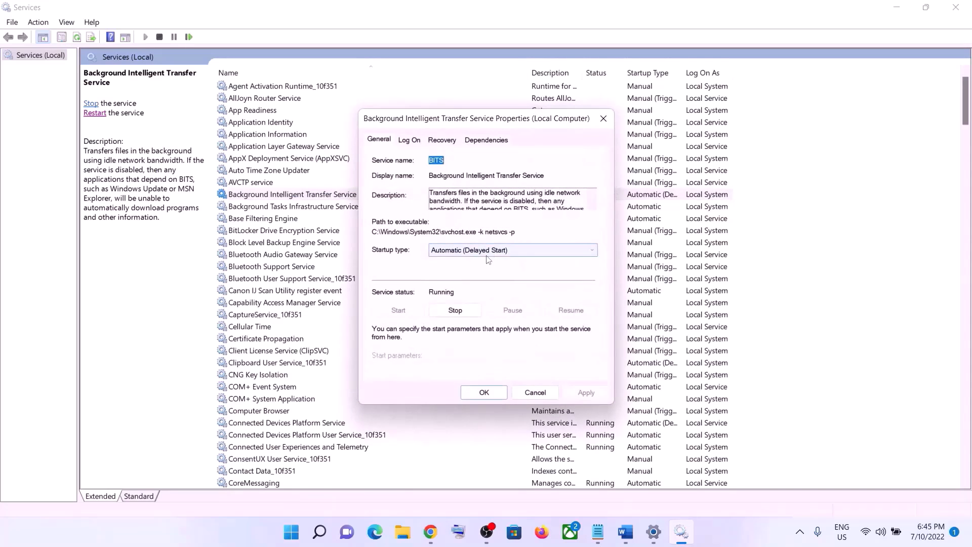
{"action": "left_click", "coordinate": [481, 251]}
{"action": "left_click", "coordinate": [473, 270]}
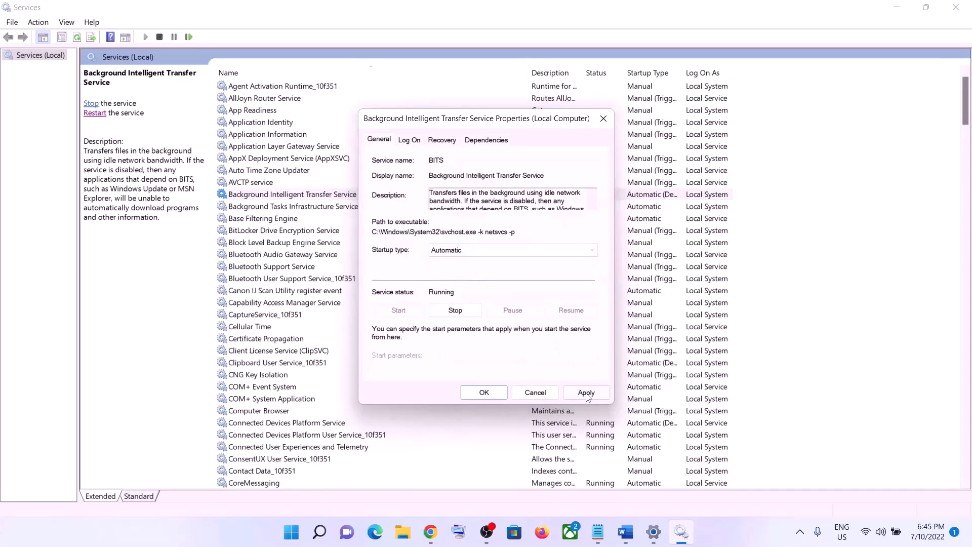
{"action": "left_click", "coordinate": [585, 393]}
{"action": "left_click", "coordinate": [484, 392]}
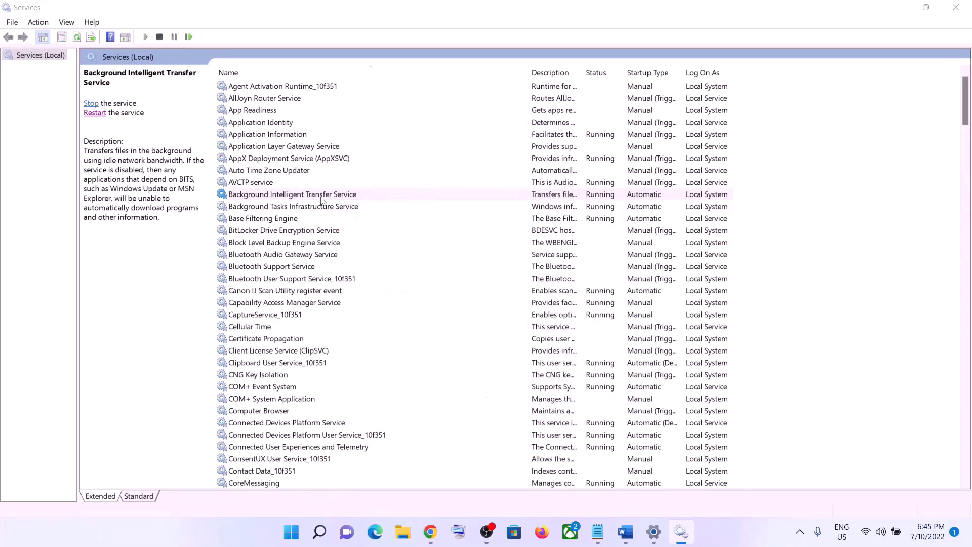
{"action": "left_click", "coordinate": [96, 113]}
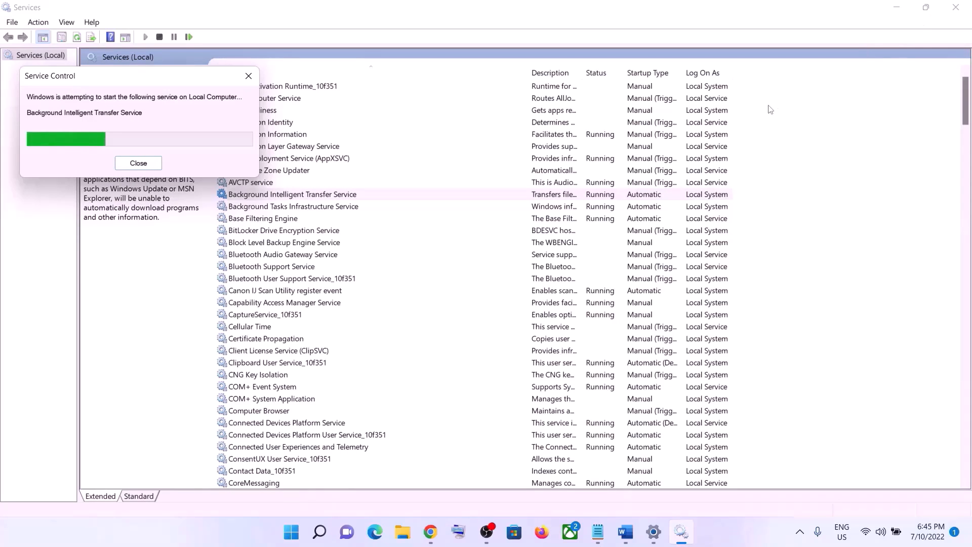
Close Services and copy the Windows 11 software download link under Step 3 of the Word document.
{"action": "left_click", "coordinate": [956, 7]}
{"action": "scroll", "coordinate": [460, 272], "scroll_direction": "down", "scroll_amount": 5}
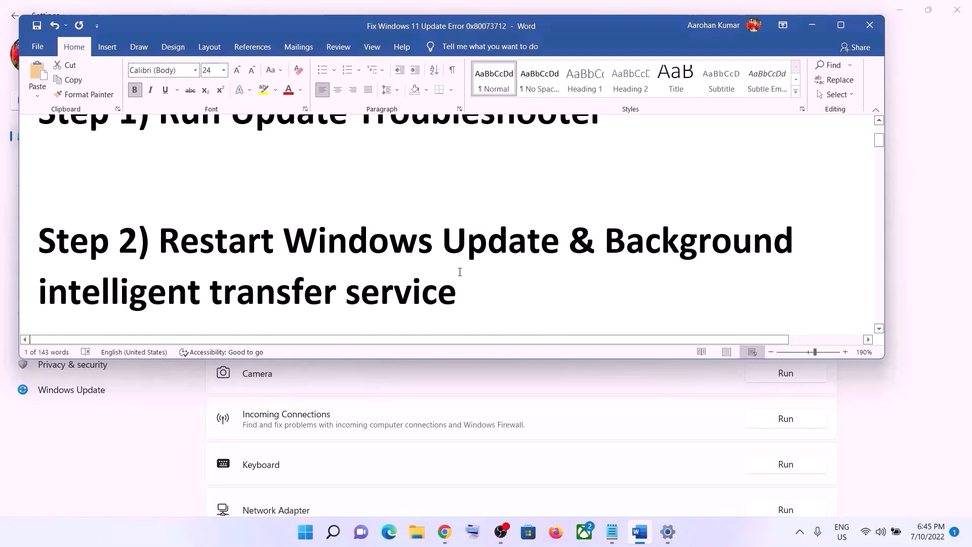
{"action": "scroll", "coordinate": [460, 272], "scroll_direction": "down", "scroll_amount": 2}
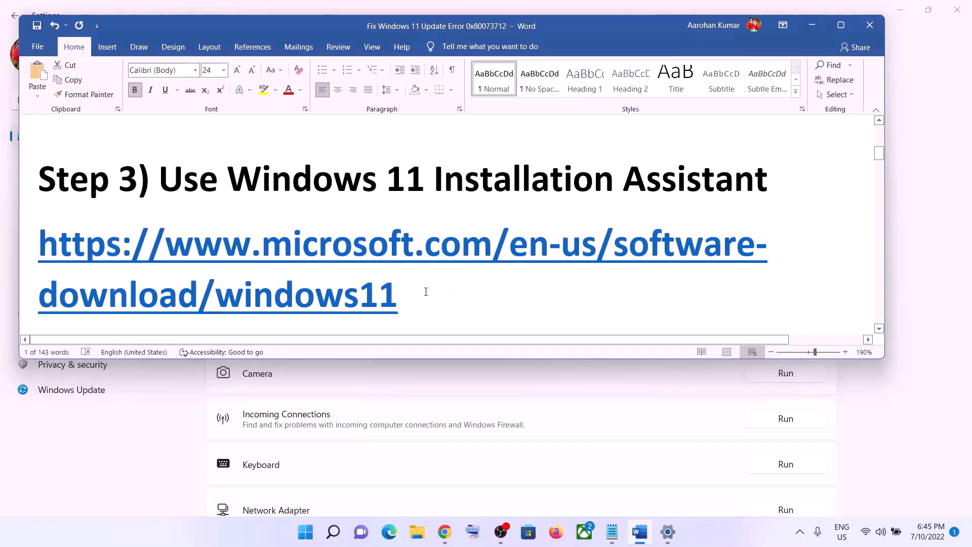
{"action": "left_click_drag", "start_coordinate": [423, 290], "coordinate": [170, 270]}
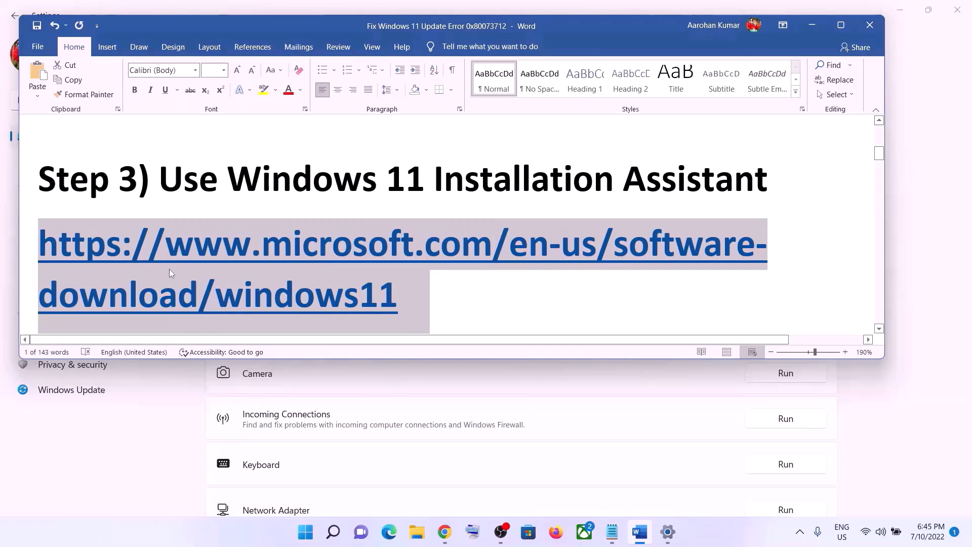
{"action": "right_click", "coordinate": [336, 270]}
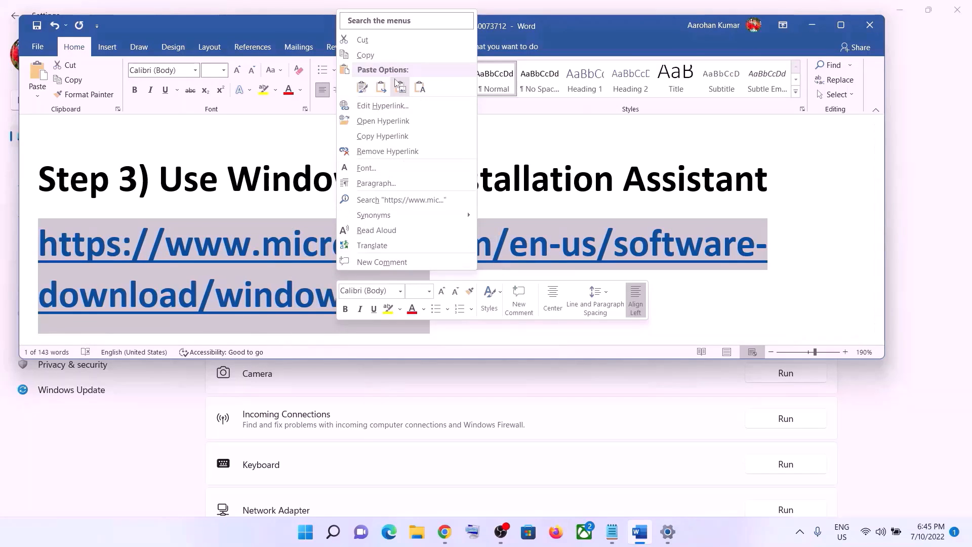
{"action": "left_click", "coordinate": [383, 55]}
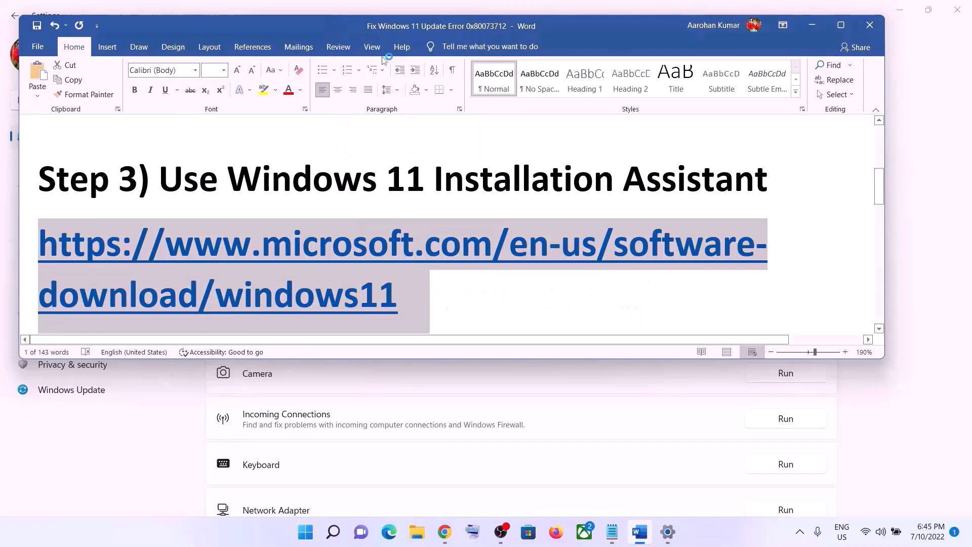
Switch to Chrome and download the Windows 11 Installation Assistant from Microsoft's Download Windows 11 page.
{"action": "left_click", "coordinate": [444, 532]}
{"action": "scroll", "coordinate": [385, 337], "scroll_direction": "down", "scroll_amount": 1}
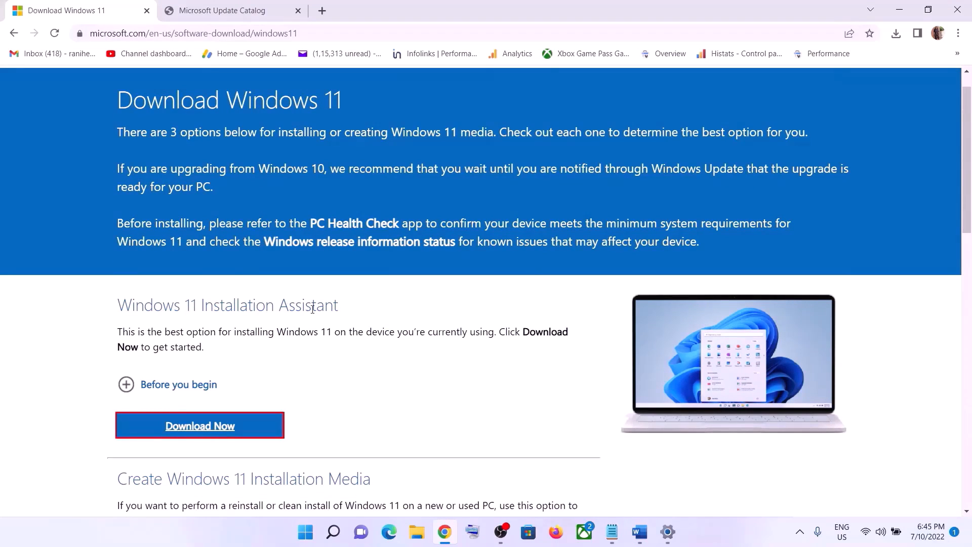
{"action": "left_click", "coordinate": [226, 425]}
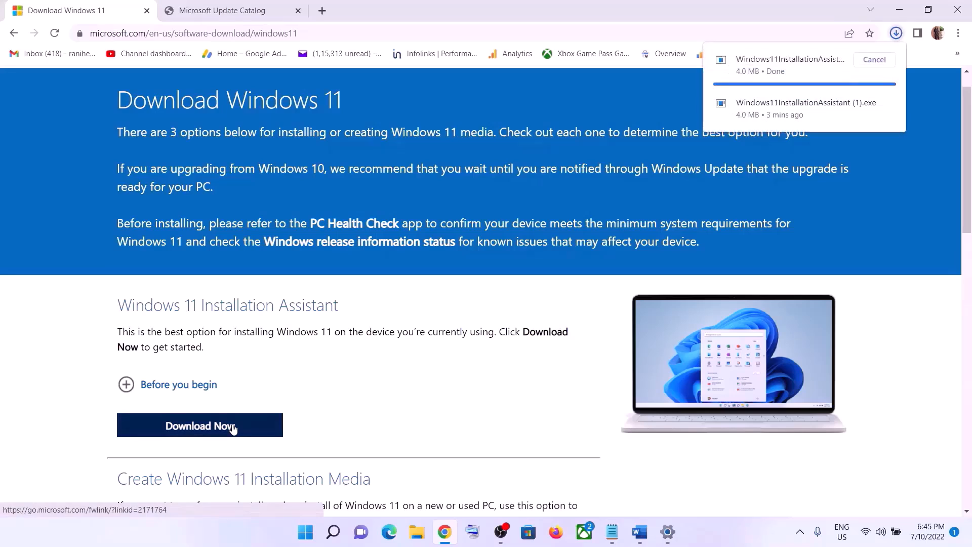
Run the downloaded Windows 11 Installation Assistant and close its window once the version check finishes.
{"action": "left_click", "coordinate": [785, 72]}
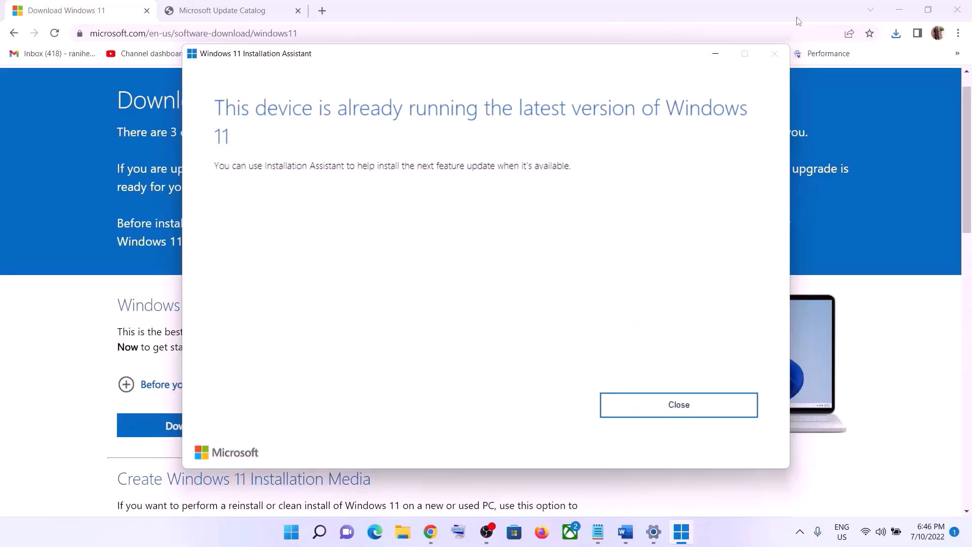
{"action": "left_click", "coordinate": [682, 403]}
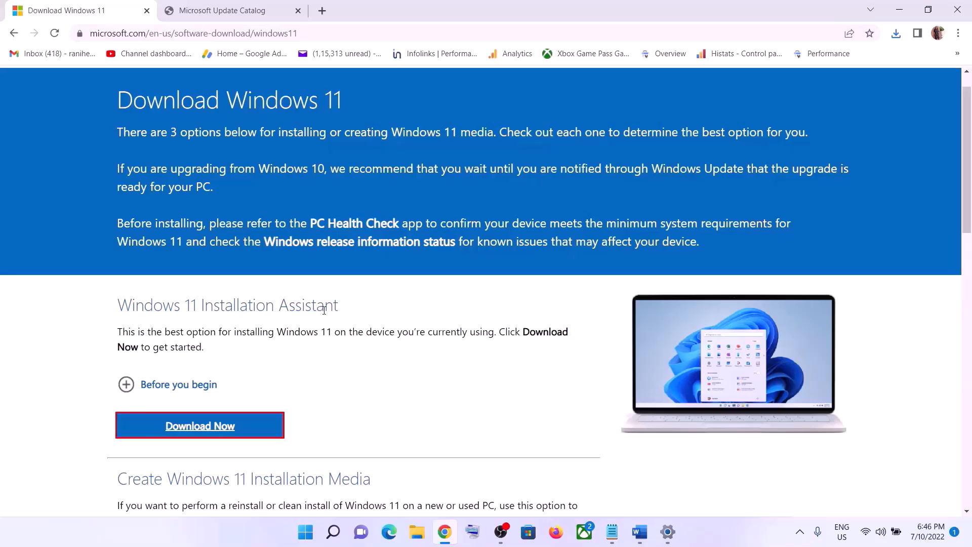
Open the compatibility properties of the Windows11InstallationAssistant application in File Explorer's Downloads folder.
{"action": "left_click", "coordinate": [417, 532]}
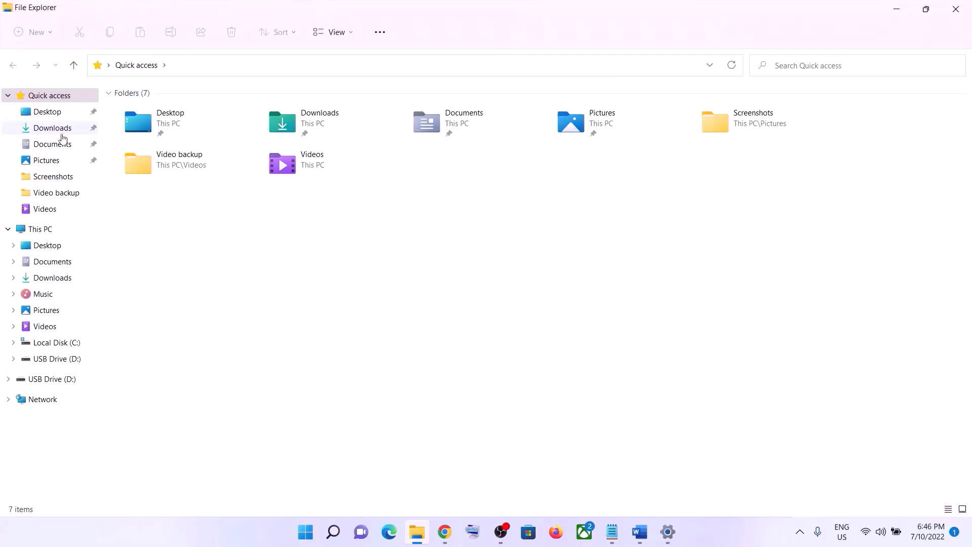
{"action": "left_click", "coordinate": [57, 130]}
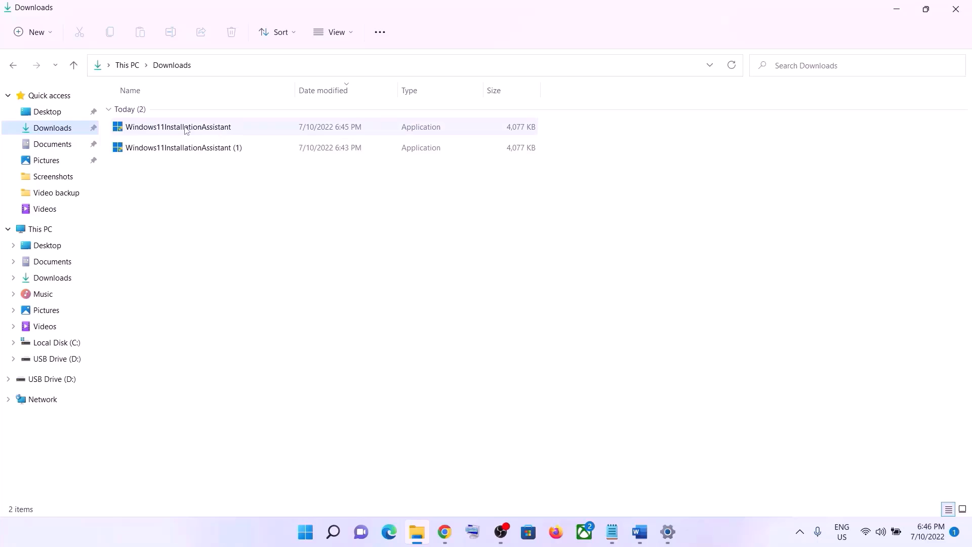
{"action": "left_click", "coordinate": [186, 130]}
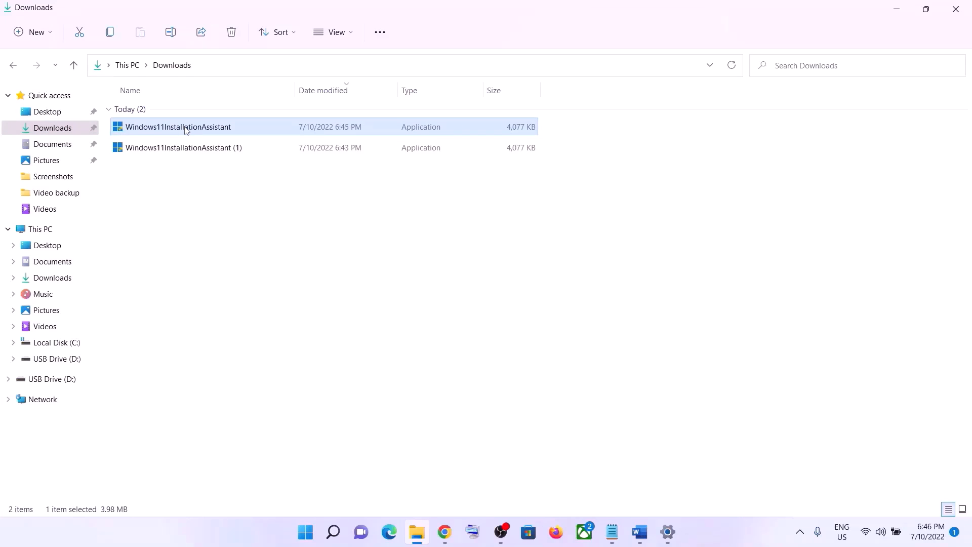
{"action": "right_click", "coordinate": [186, 130]}
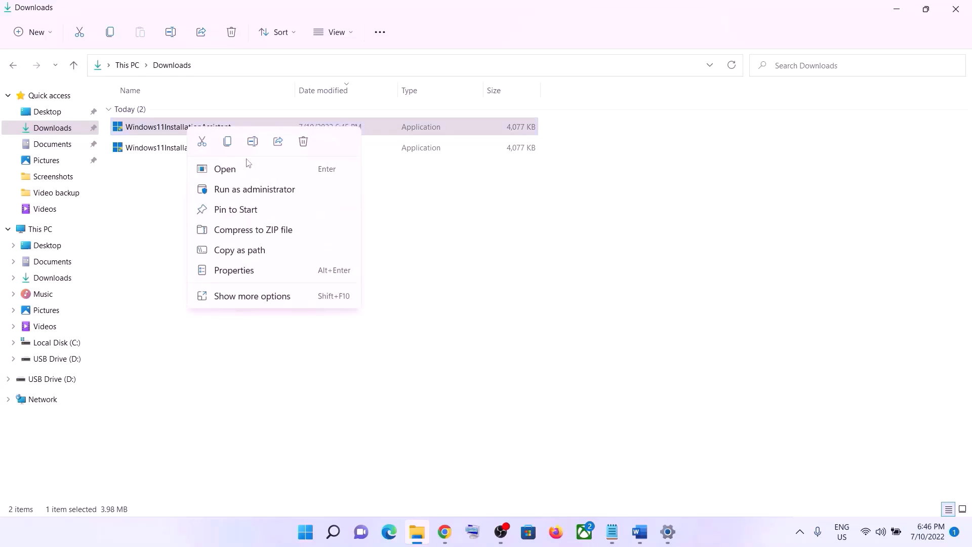
{"action": "left_click", "coordinate": [236, 271]}
{"action": "left_click", "coordinate": [326, 171]}
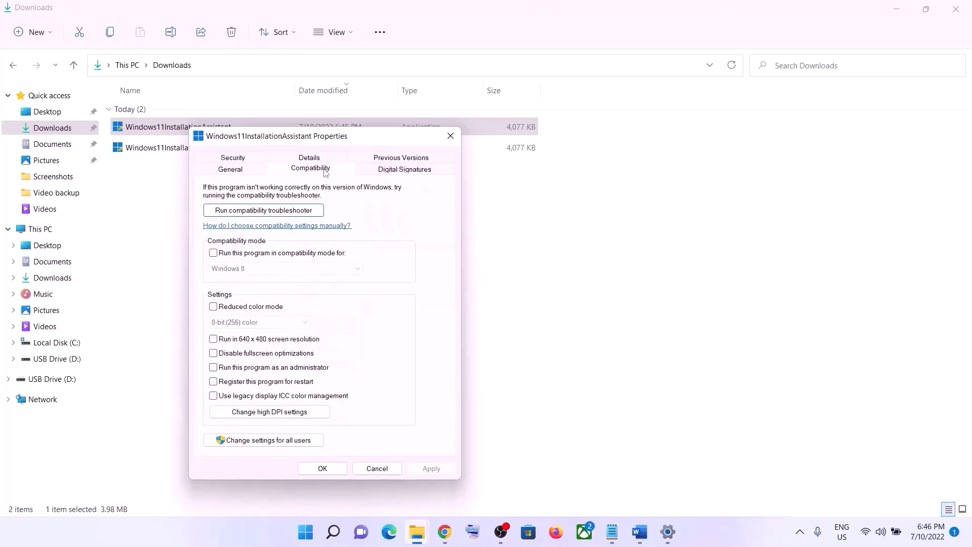
Enable compatibility mode for Windows 7 on the Installation Assistant, apply it, and minimize File Explorer.
{"action": "left_click", "coordinate": [213, 254]}
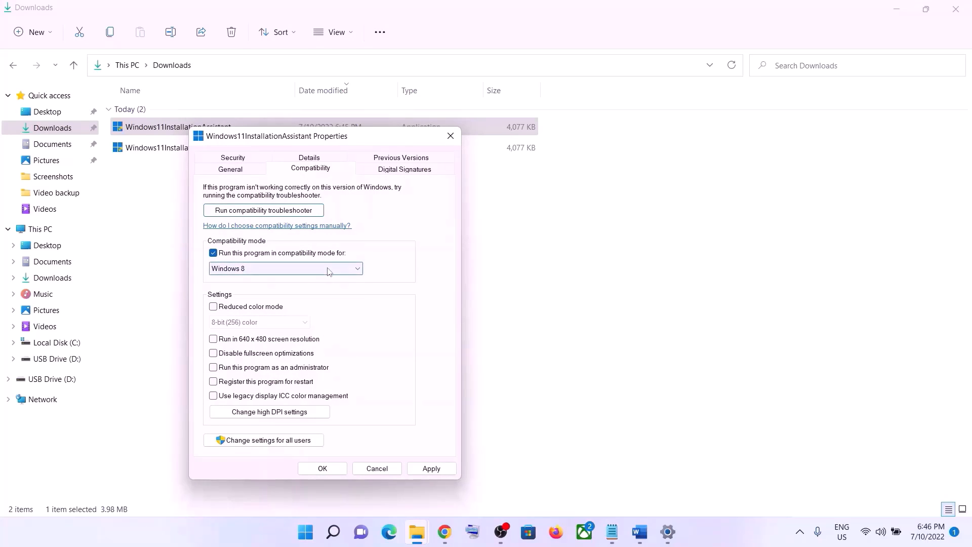
{"action": "left_click", "coordinate": [328, 272]}
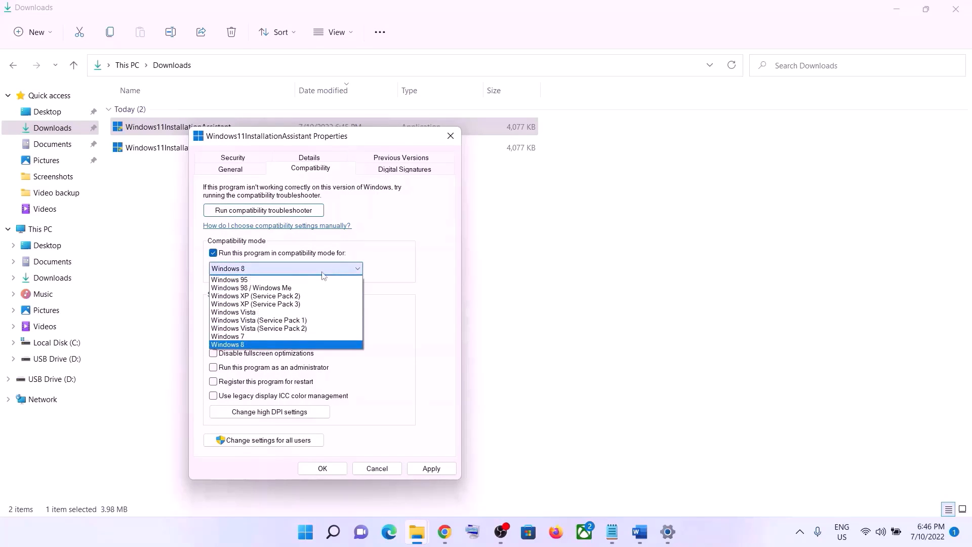
{"action": "left_click", "coordinate": [243, 336]}
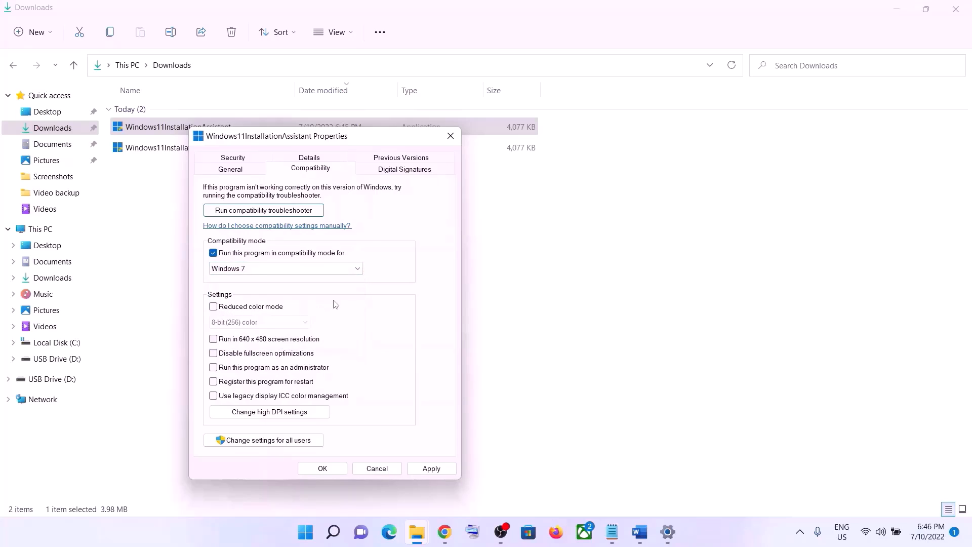
{"action": "left_click", "coordinate": [428, 467]}
{"action": "left_click", "coordinate": [322, 468]}
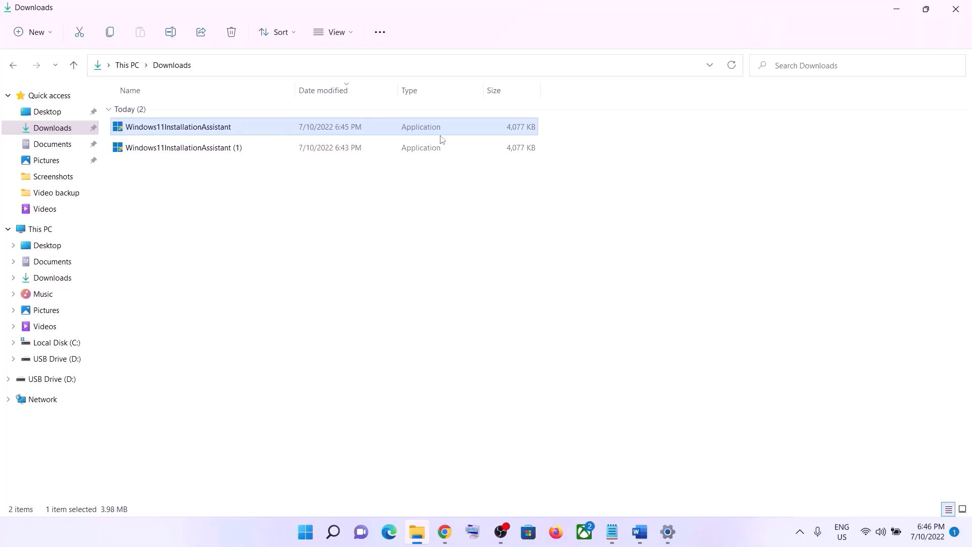
{"action": "left_click", "coordinate": [897, 9]}
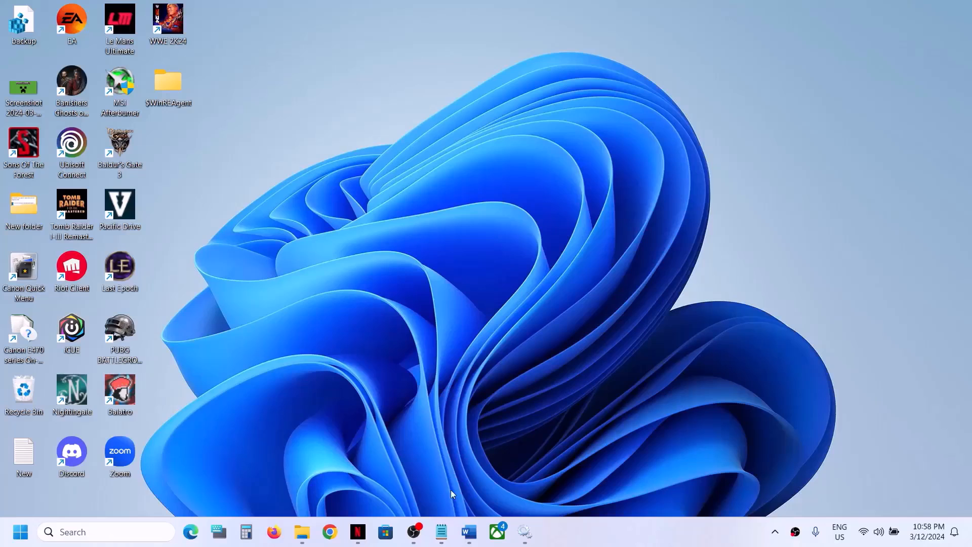
Switch to the Word document and copy the Microsoft Update Catalog link under Step 4.
{"action": "left_click", "coordinate": [470, 532]}
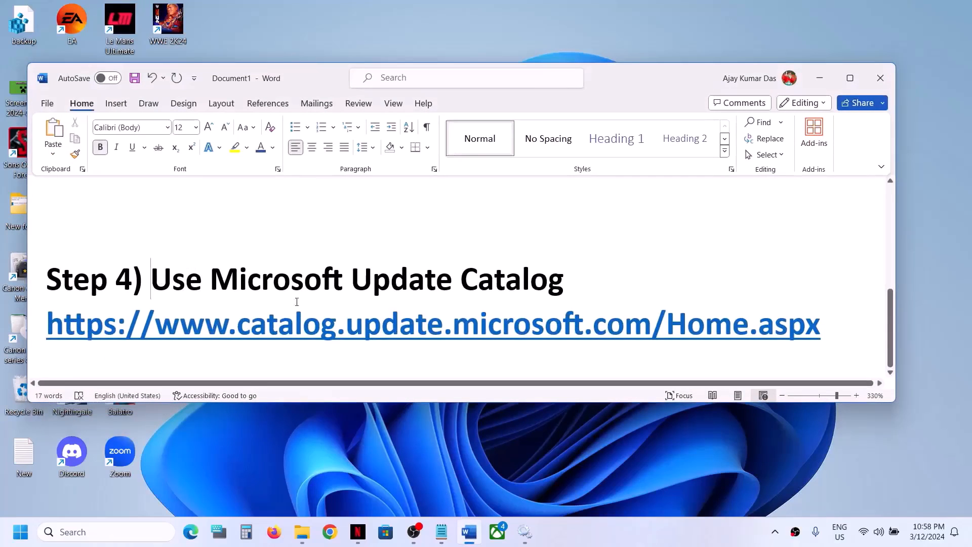
{"action": "left_click_drag", "start_coordinate": [297, 302], "coordinate": [564, 284]}
{"action": "left_click", "coordinate": [837, 325]}
{"action": "triple_click", "coordinate": [837, 324]}
{"action": "key", "text": "ctrl+c"}
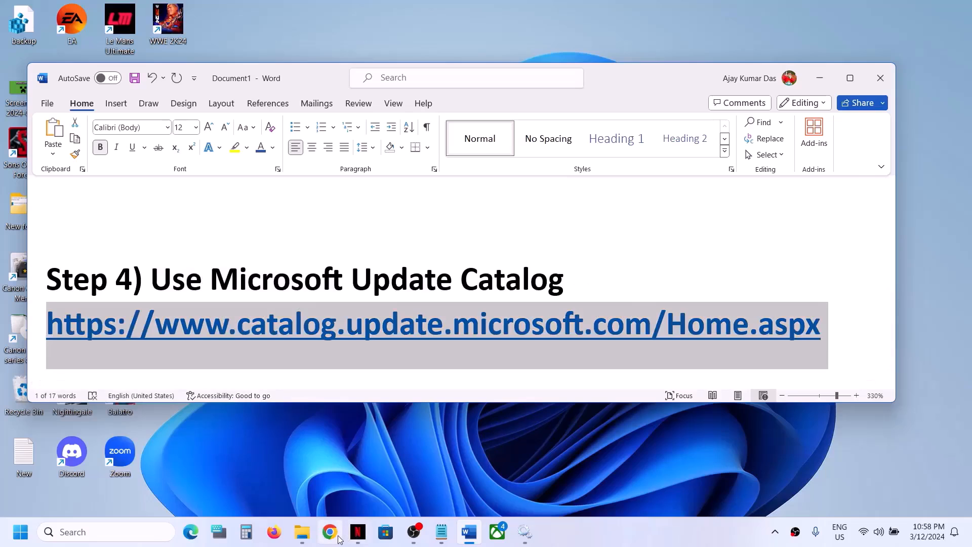
Open the copied Microsoft Update Catalog link in Chrome and search the catalog for KB5035853.
{"action": "left_click", "coordinate": [330, 532]}
{"action": "key", "text": "ctrl+v"}
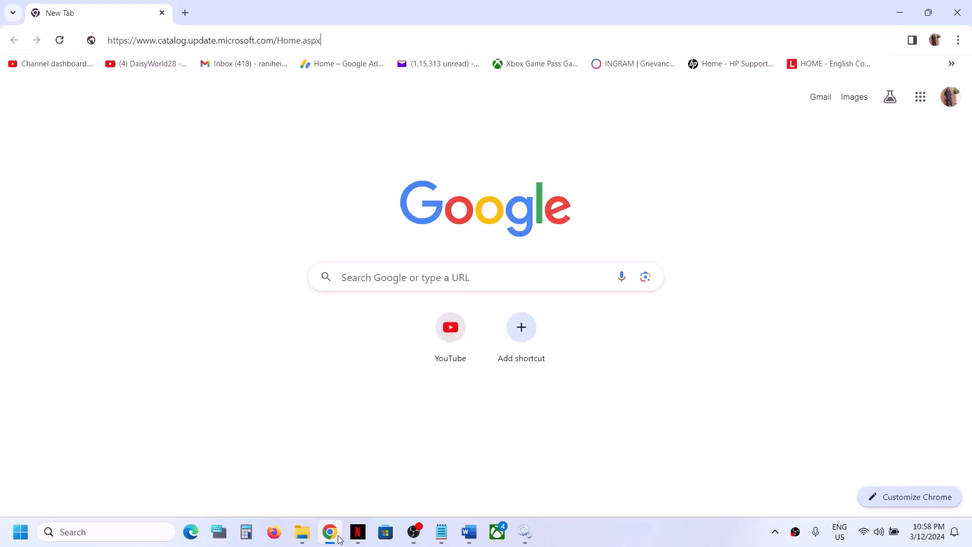
{"action": "key", "text": "Return"}
{"action": "mouse_move", "coordinate": [536, 545]}
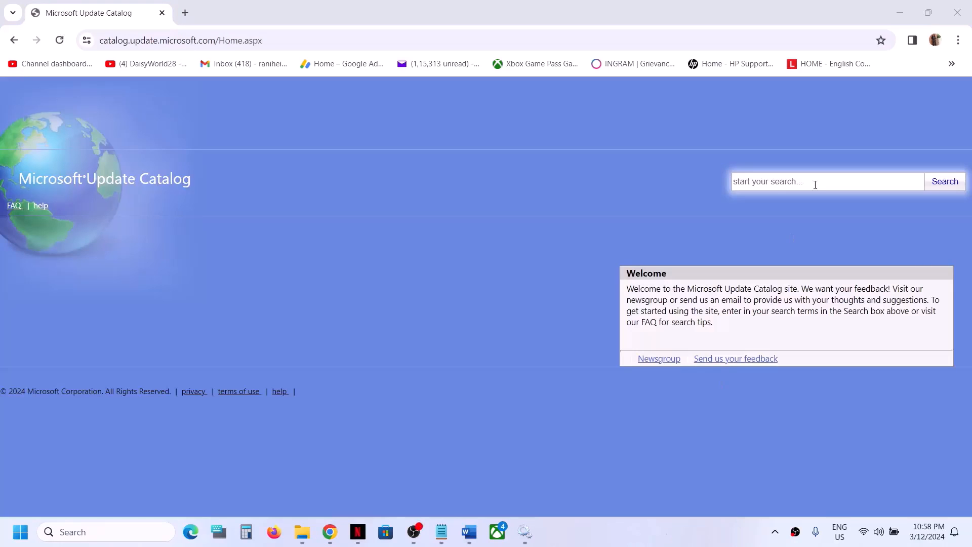
{"action": "left_click", "coordinate": [768, 183]}
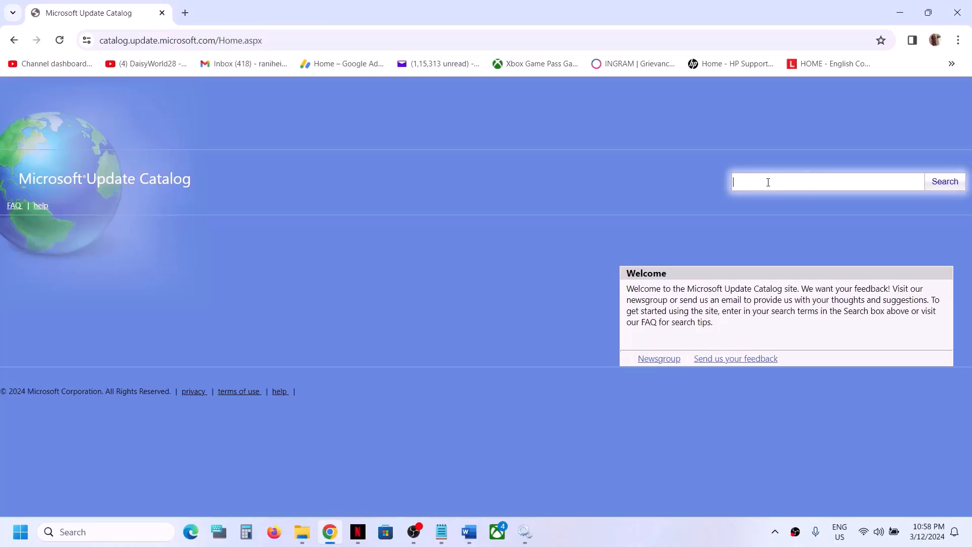
{"action": "type", "text": "KB5035853"}
{"action": "left_click", "coordinate": [944, 183]}
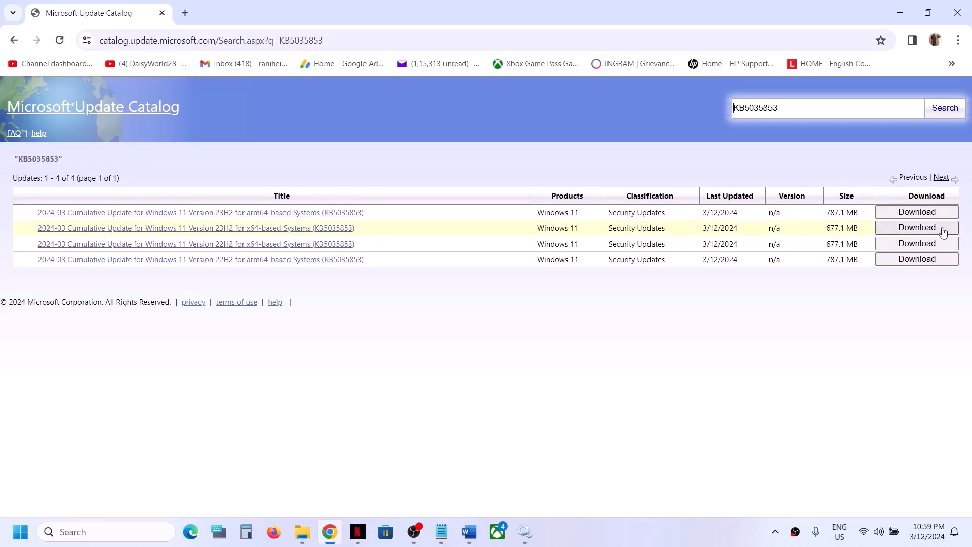
Check the PC's system type on the System About page in Settings, and minimize Settings.
{"action": "left_click", "coordinate": [22, 544]}
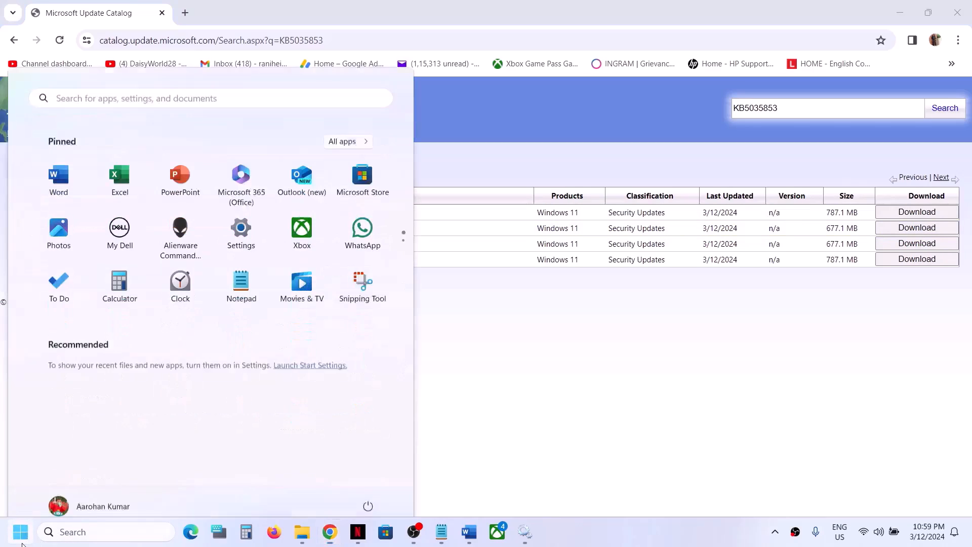
{"action": "left_click", "coordinate": [249, 230]}
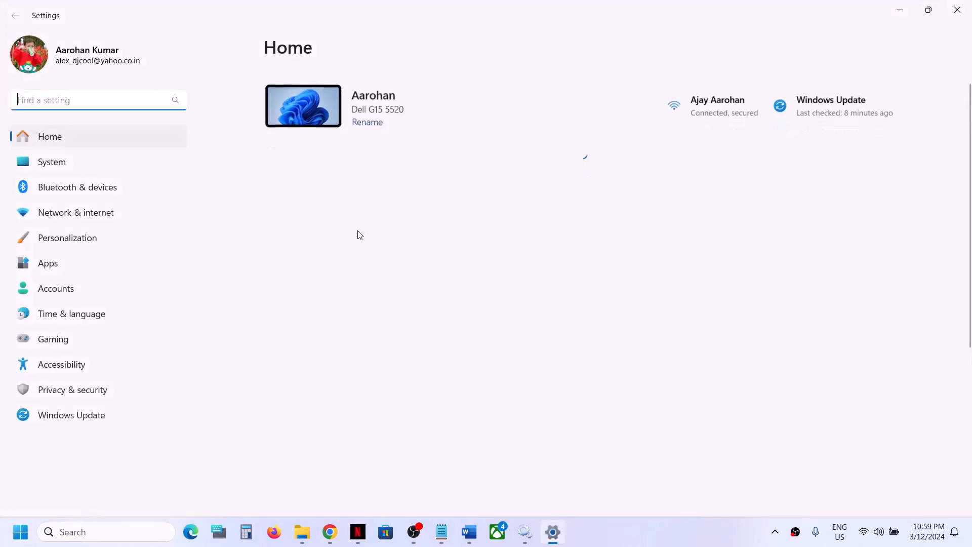
{"action": "left_click", "coordinate": [59, 163]}
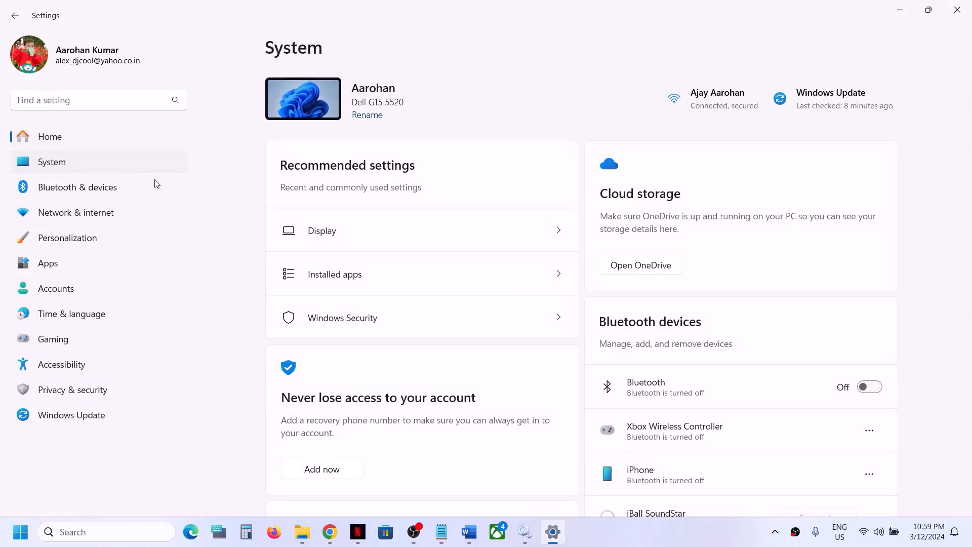
{"action": "scroll", "coordinate": [378, 319], "scroll_direction": "down", "scroll_amount": 15}
{"action": "left_click", "coordinate": [353, 463]}
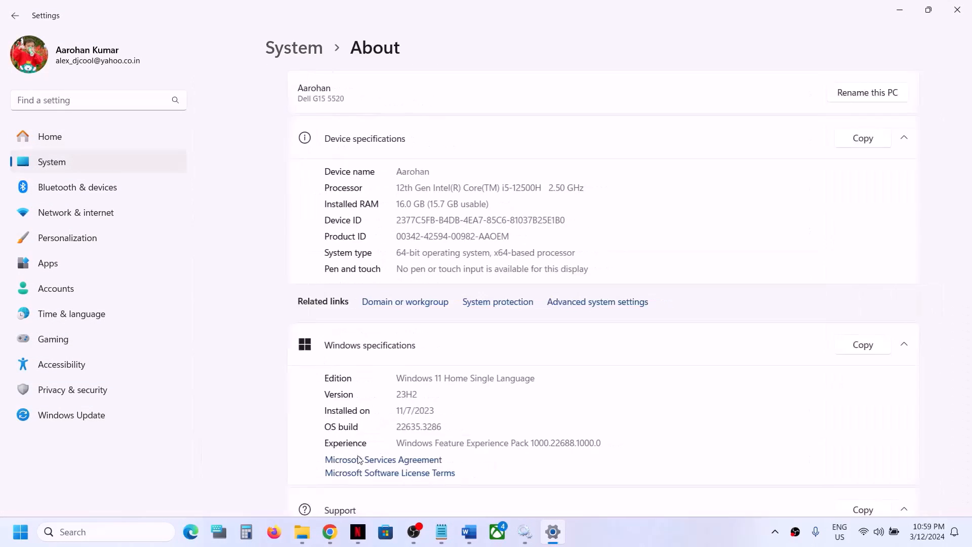
{"action": "left_click_drag", "start_coordinate": [378, 253], "coordinate": [508, 255]}
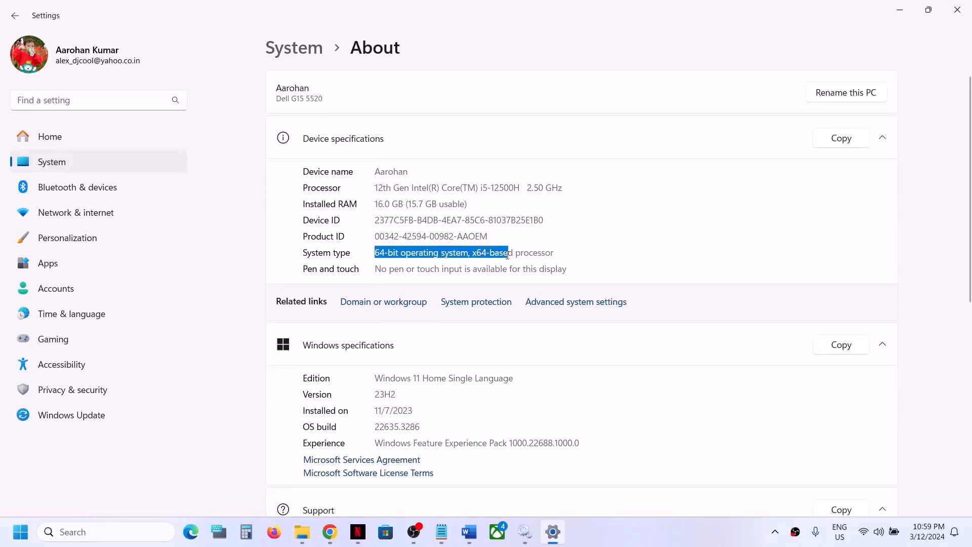
{"action": "left_click", "coordinate": [905, 13]}
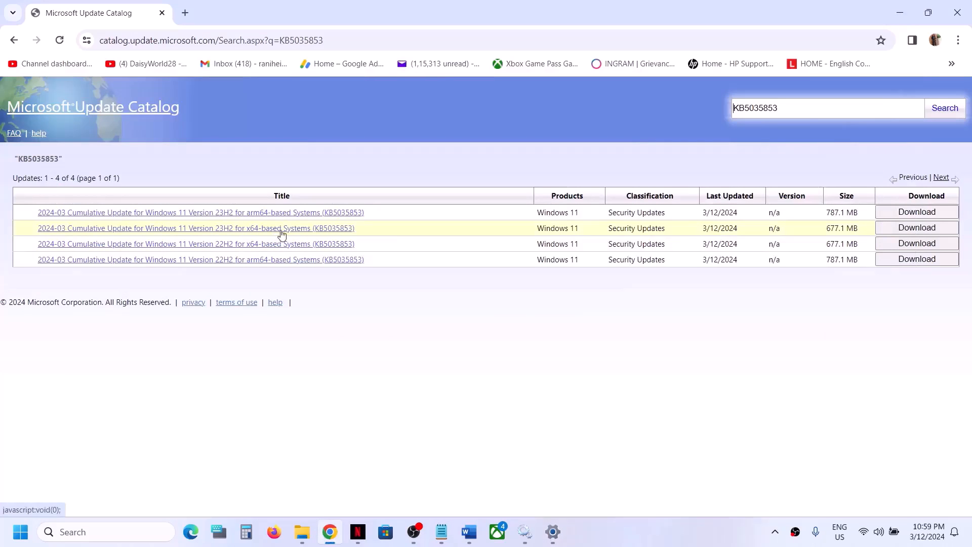
Run winver to check the installed Windows version and compare it with the updates listed in the catalog.
{"action": "left_click", "coordinate": [118, 532]}
{"action": "type", "text": "w"}
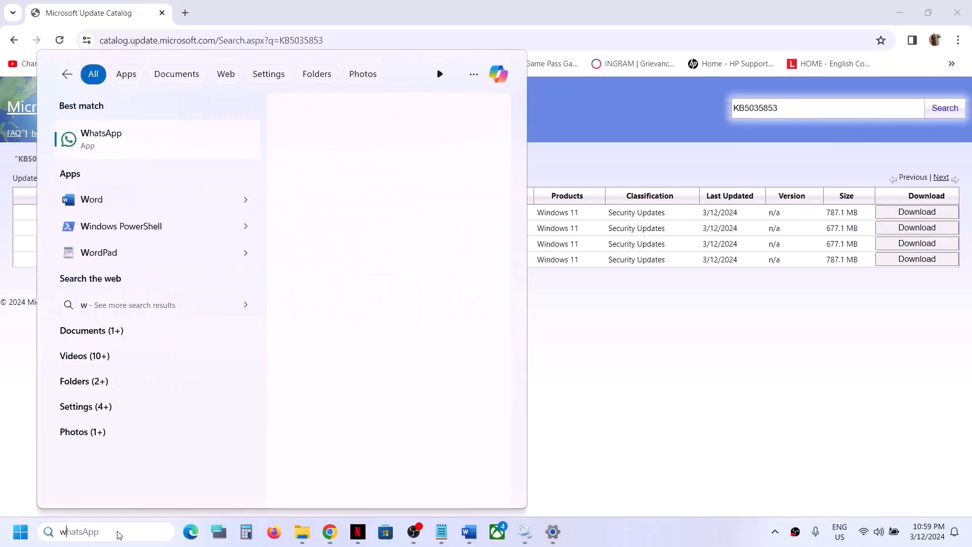
{"action": "type", "text": "inver"}
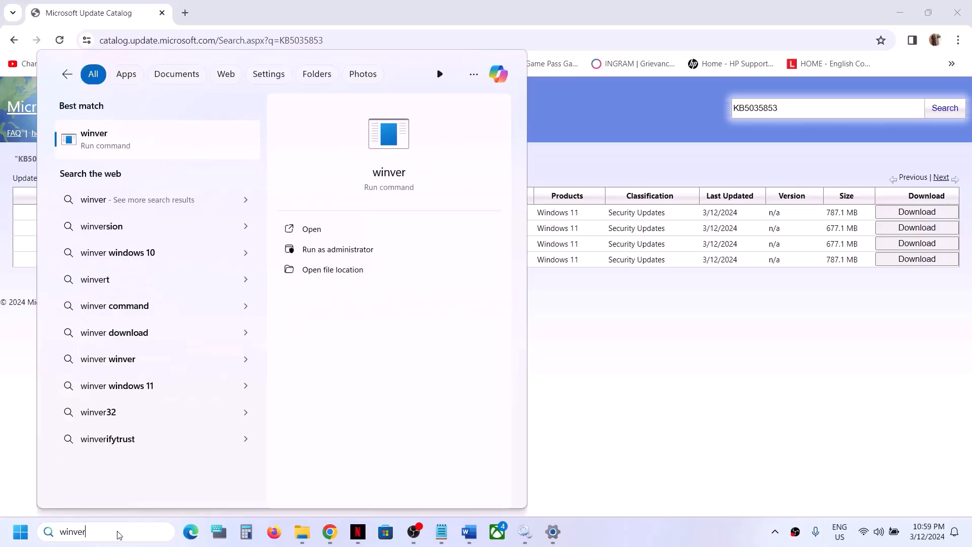
{"action": "left_click", "coordinate": [129, 142]}
{"action": "left_click_drag", "start_coordinate": [243, 35], "coordinate": [535, 230]}
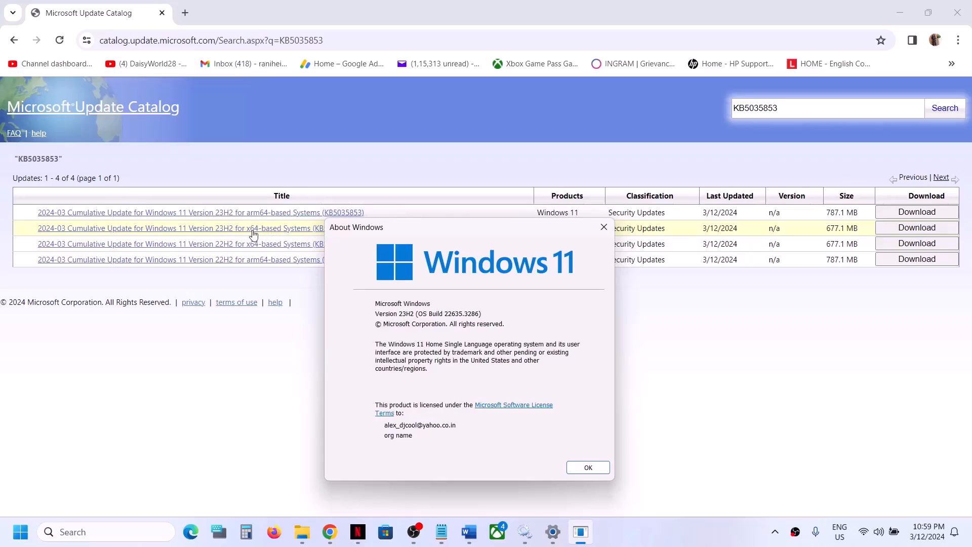
{"action": "left_click", "coordinate": [300, 347]}
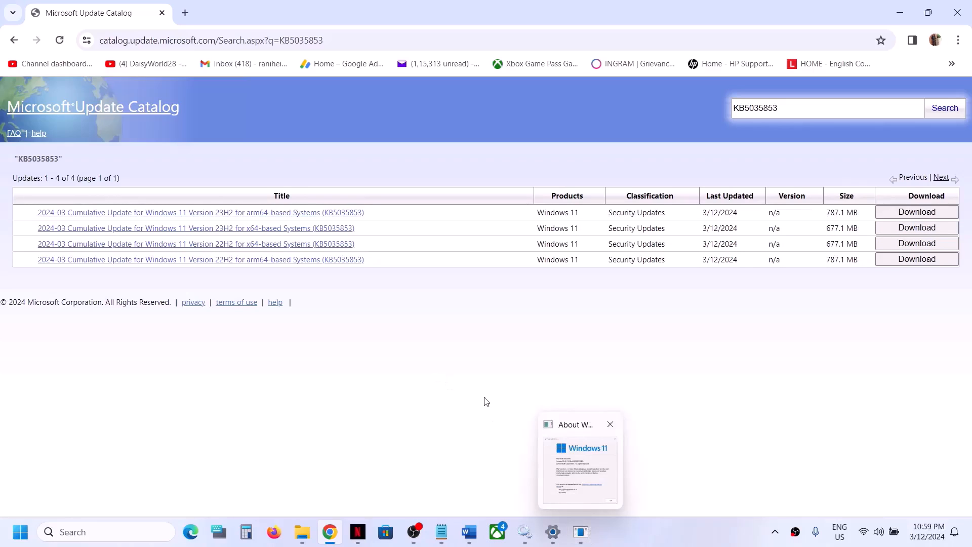
{"action": "left_click", "coordinate": [578, 522]}
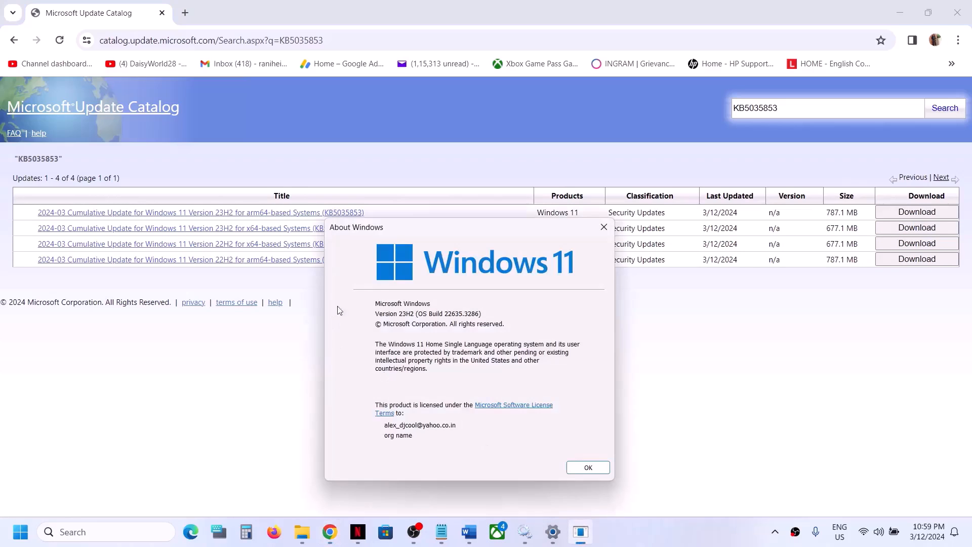
{"action": "left_click", "coordinate": [306, 356]}
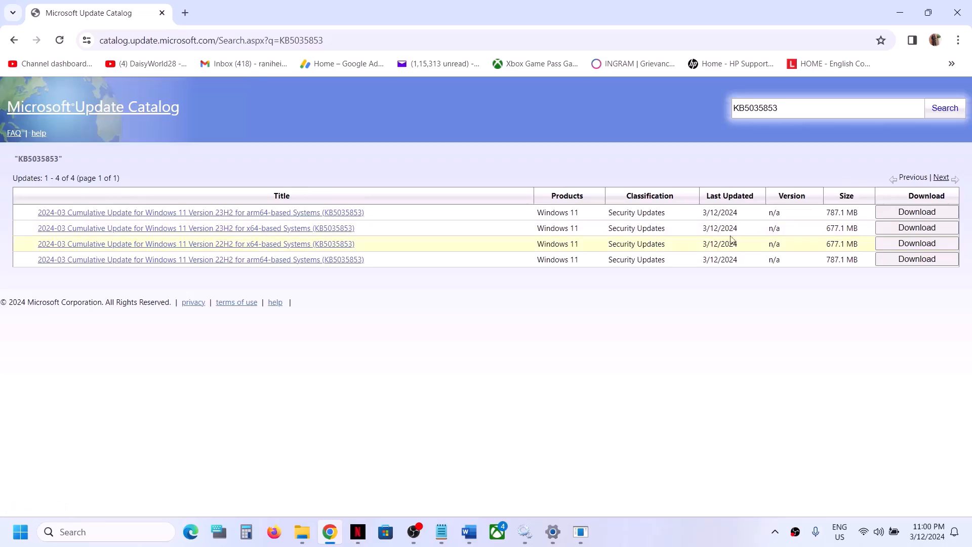
Download the .msu file of the KB5035853 update for Windows 11 Version 23H2 x64-based systems and check its download progress.
{"action": "left_click", "coordinate": [894, 228]}
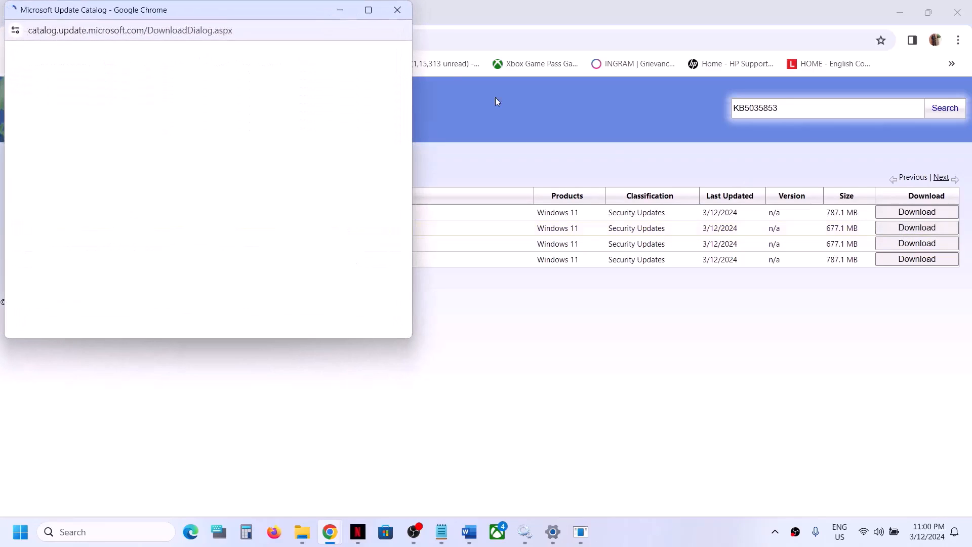
{"action": "left_click_drag", "start_coordinate": [262, 15], "coordinate": [493, 136]}
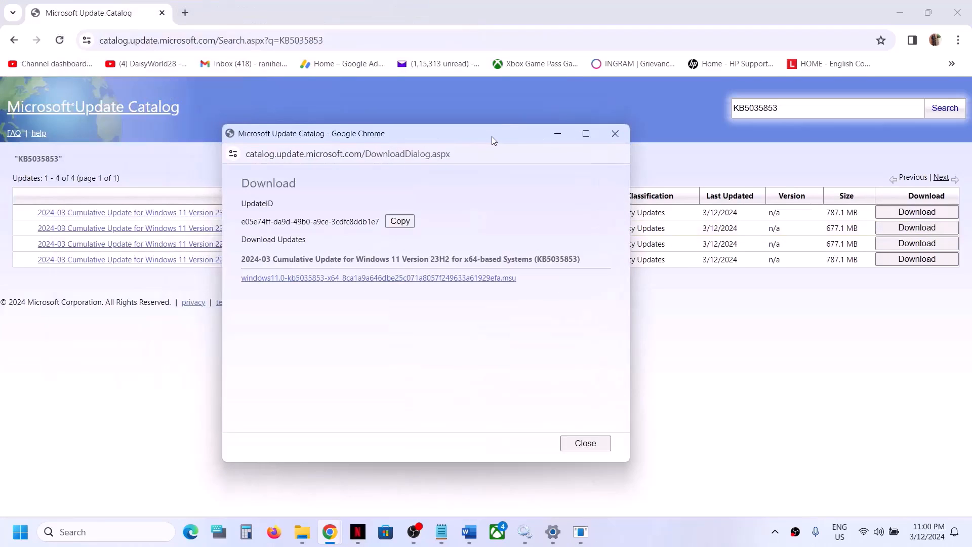
{"action": "left_click", "coordinate": [387, 278]}
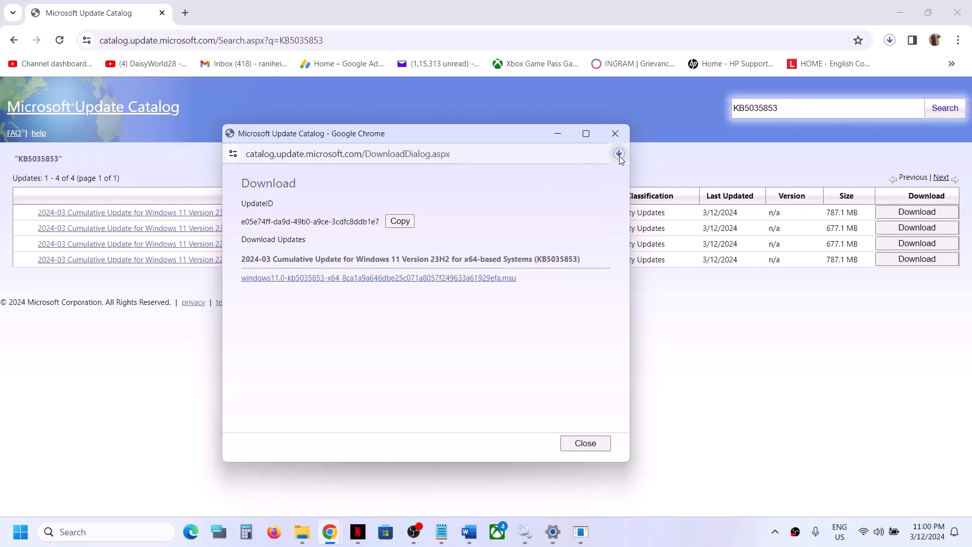
{"action": "left_click", "coordinate": [619, 154]}
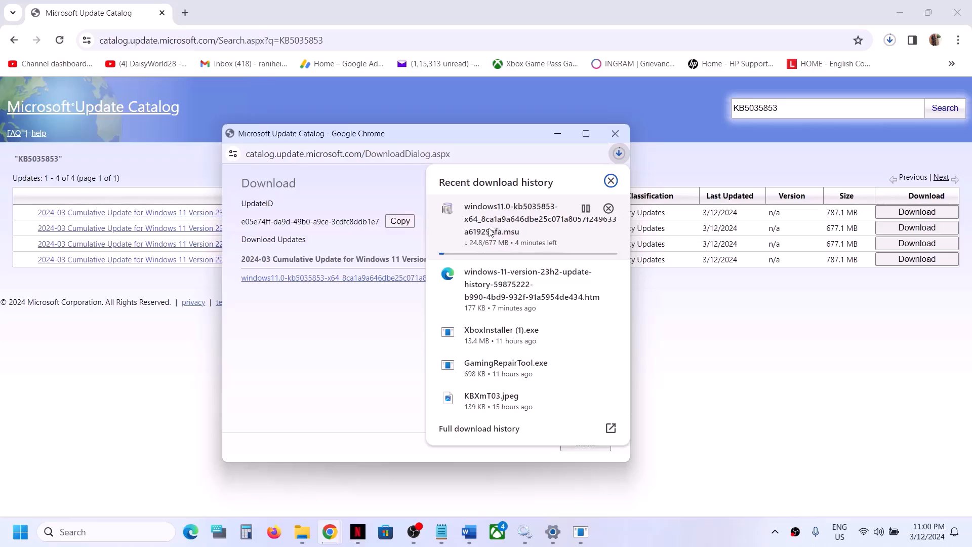
{"action": "left_click", "coordinate": [666, 350]}
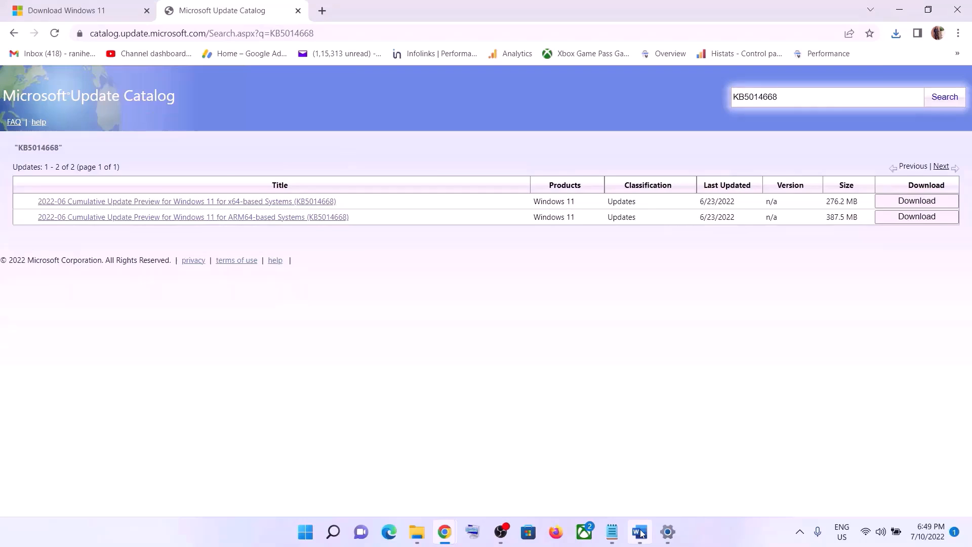
Switch to the Word document and copy all the commands under Step 5, from SC config trustedinstaller start=auto to net start appidsvc.
{"action": "left_click", "coordinate": [640, 532]}
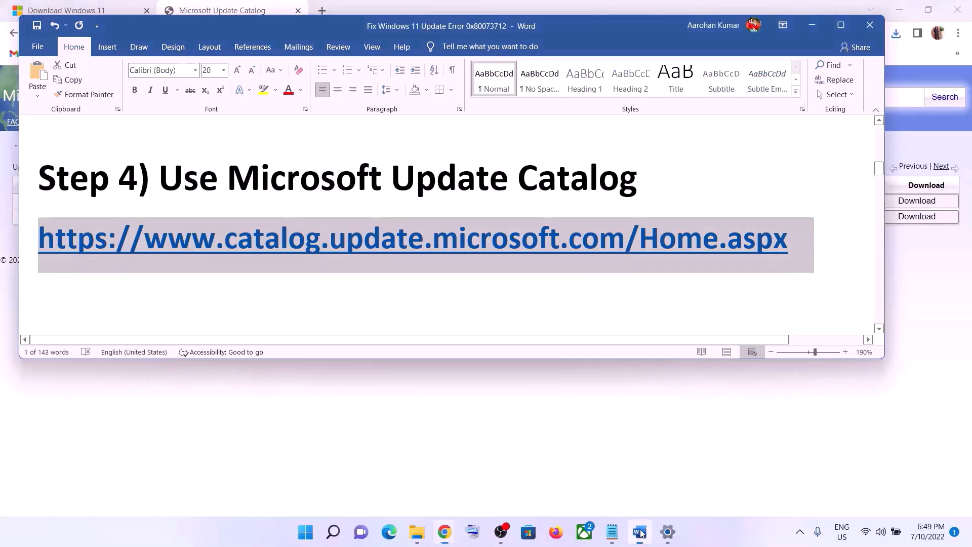
{"action": "scroll", "coordinate": [523, 235], "scroll_direction": "down", "scroll_amount": 3}
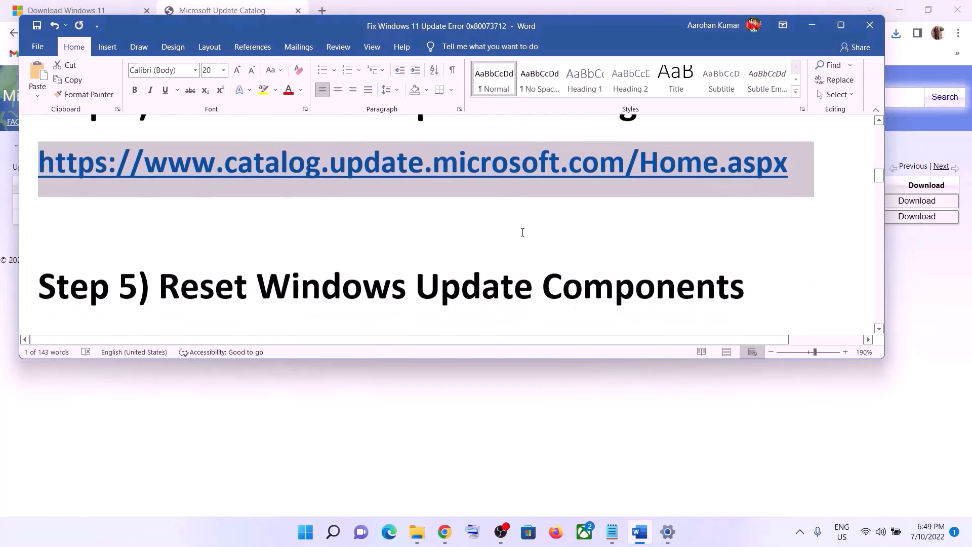
{"action": "scroll", "coordinate": [523, 233], "scroll_direction": "down", "scroll_amount": 2}
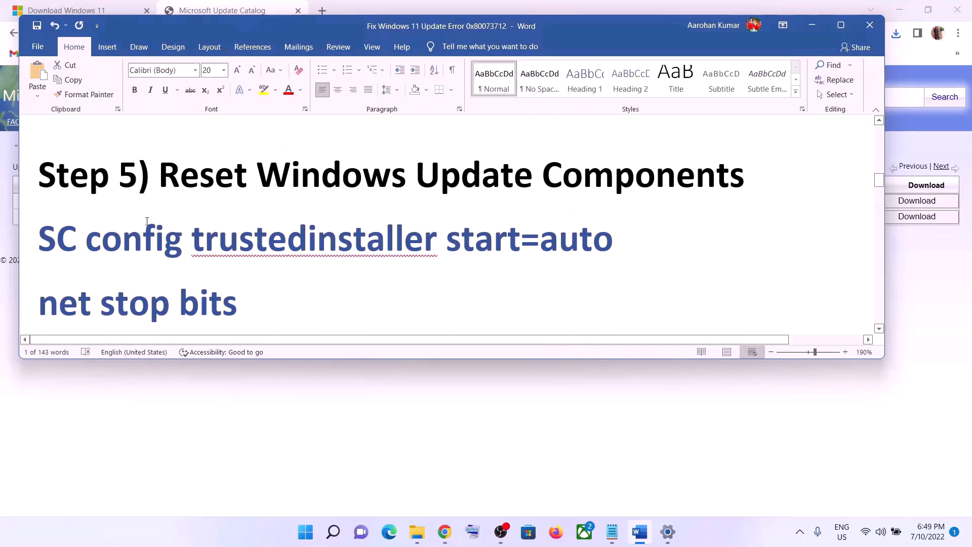
{"action": "left_click_drag", "start_coordinate": [41, 231], "coordinate": [310, 278]}
{"action": "right_click", "coordinate": [230, 210]}
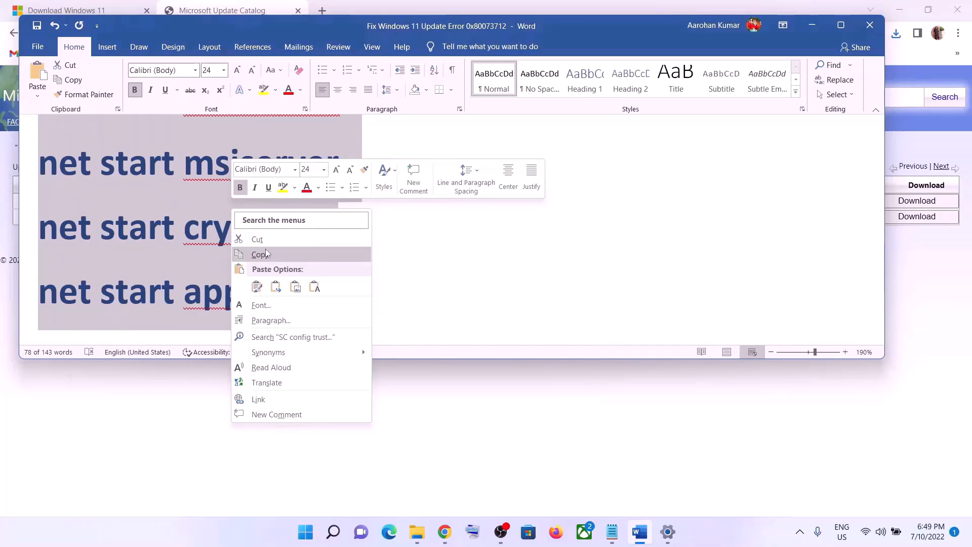
{"action": "left_click", "coordinate": [254, 255]}
Open Notepad from the Windows search and paste the copied reset commands into the blank document.
{"action": "left_click", "coordinate": [306, 532]}
{"action": "type", "text": "note"}
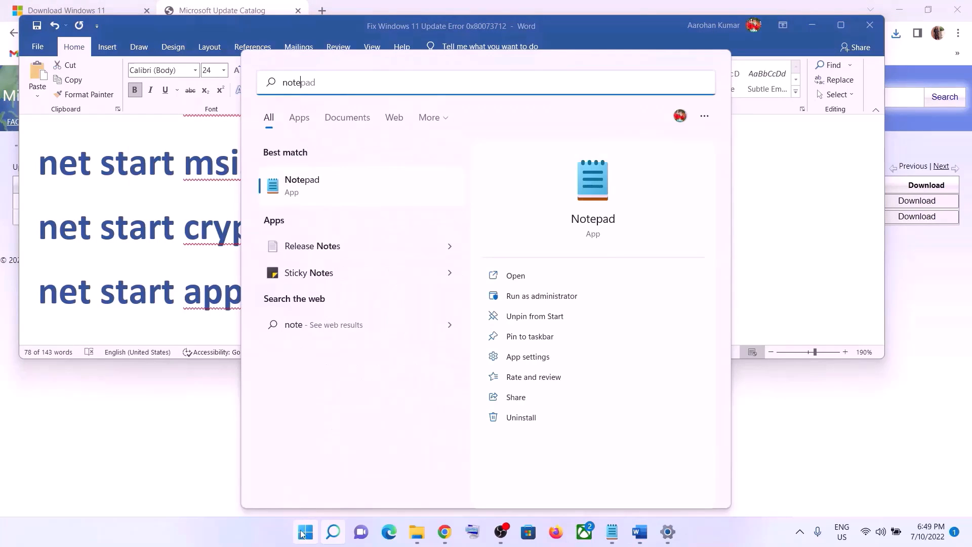
{"action": "left_click", "coordinate": [336, 174]}
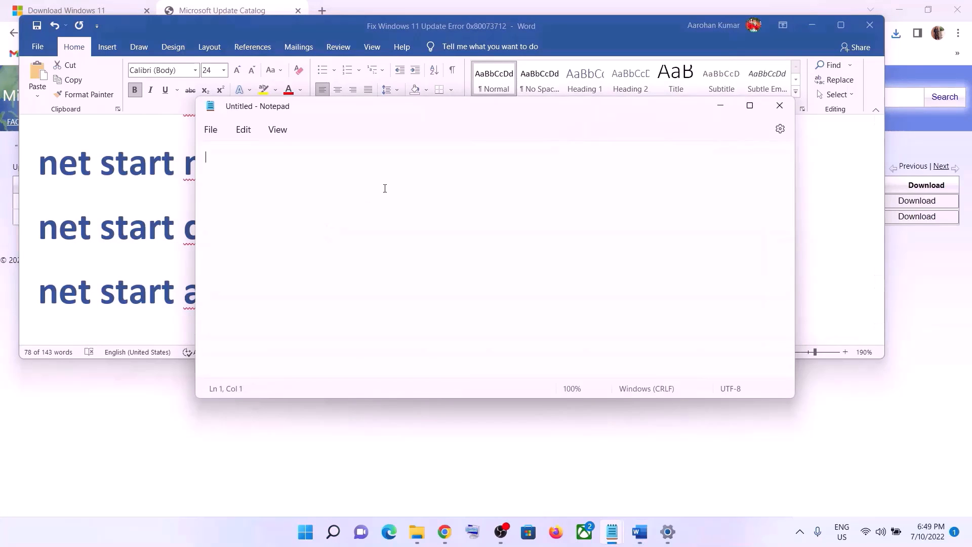
{"action": "right_click", "coordinate": [384, 189]}
{"action": "left_click", "coordinate": [423, 281]}
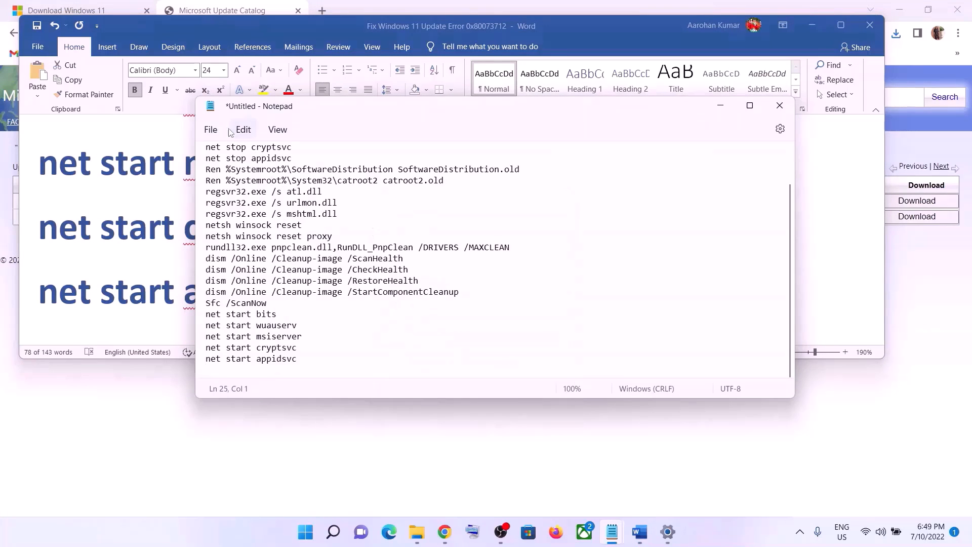
Start saving the Notepad file to the Desktop under a new name, and copy the file name Wufix.bat from the Word document.
{"action": "left_click", "coordinate": [211, 129]}
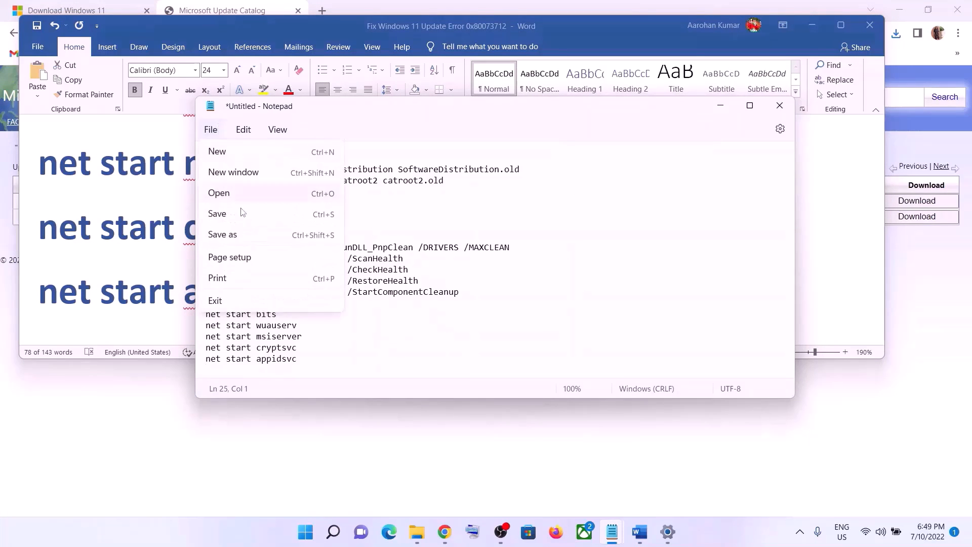
{"action": "left_click", "coordinate": [238, 237]}
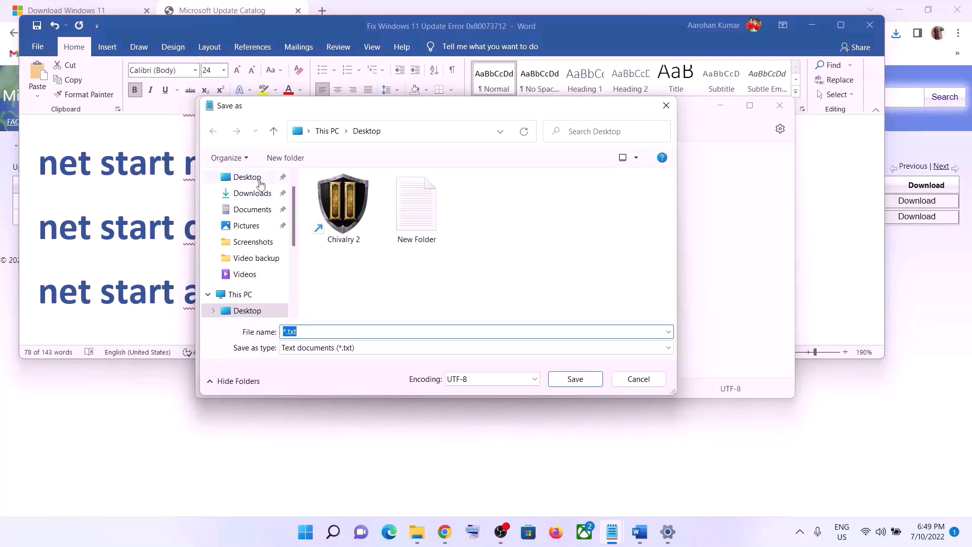
{"action": "left_click", "coordinate": [260, 182]}
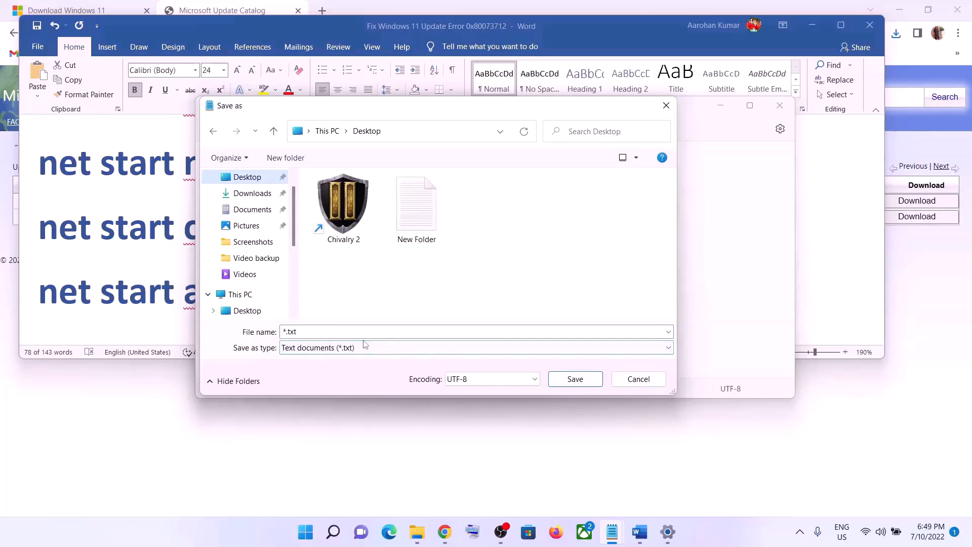
{"action": "left_click", "coordinate": [152, 291]}
{"action": "scroll", "coordinate": [220, 258], "scroll_direction": "down", "scroll_amount": 3}
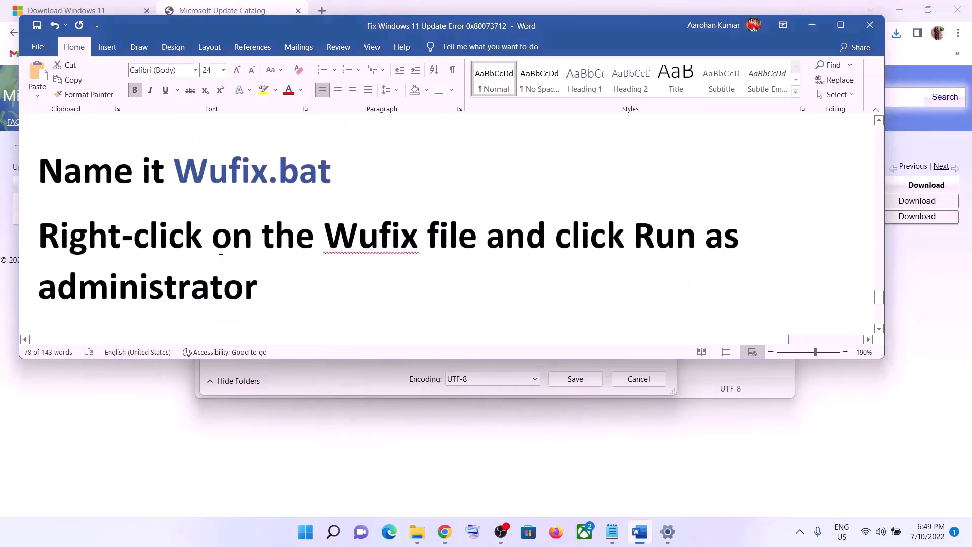
{"action": "left_click_drag", "start_coordinate": [180, 164], "coordinate": [324, 171]}
{"action": "key", "text": "ctrl+c"}
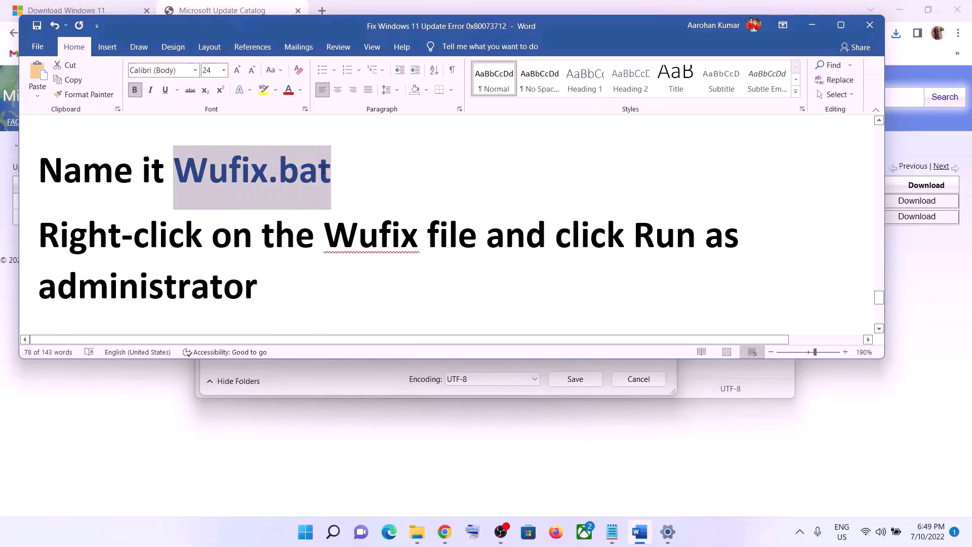
{"action": "key", "text": "alt+Tab"}
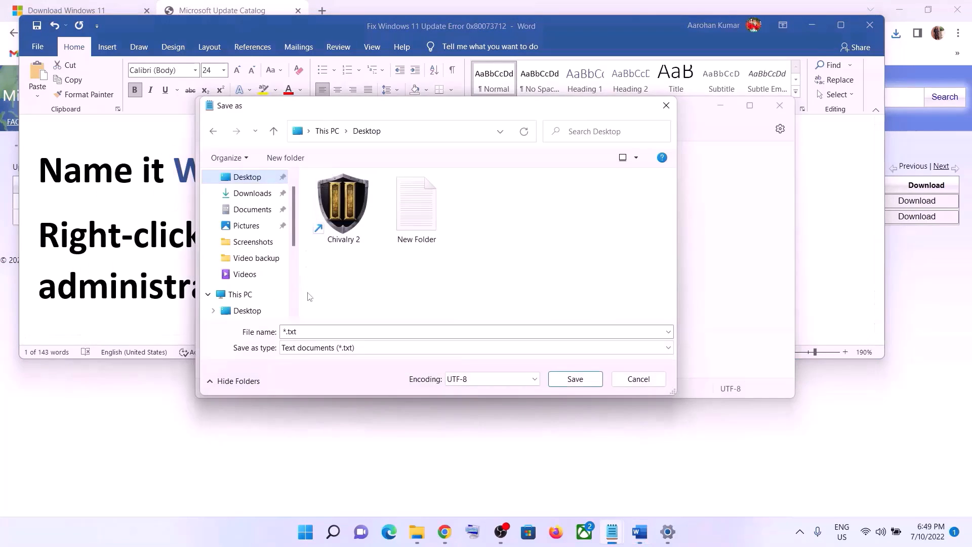
Save the file to the Desktop under the copied name Wufix.bat with All files as the file type.
{"action": "double_click", "coordinate": [310, 328]}
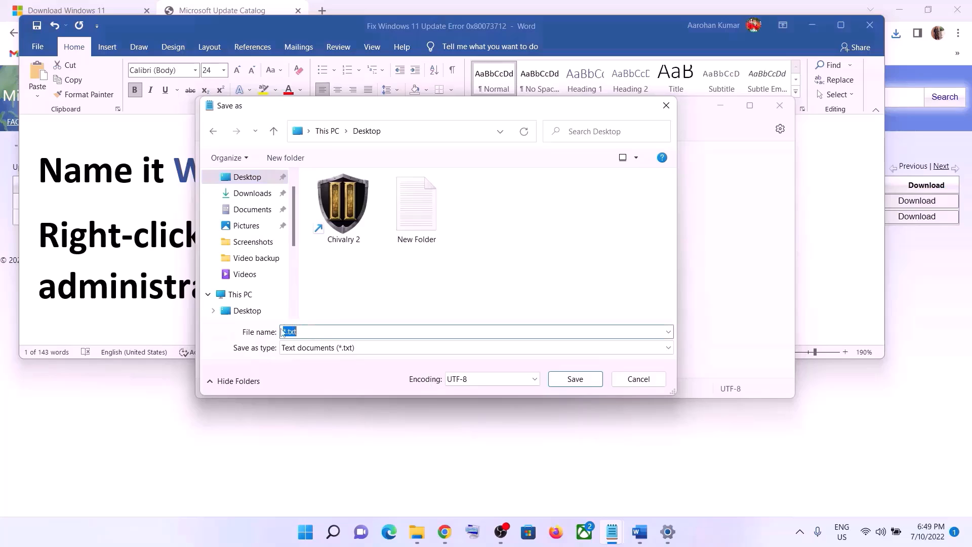
{"action": "key", "text": "ctrl+v"}
{"action": "left_click", "coordinate": [303, 349]}
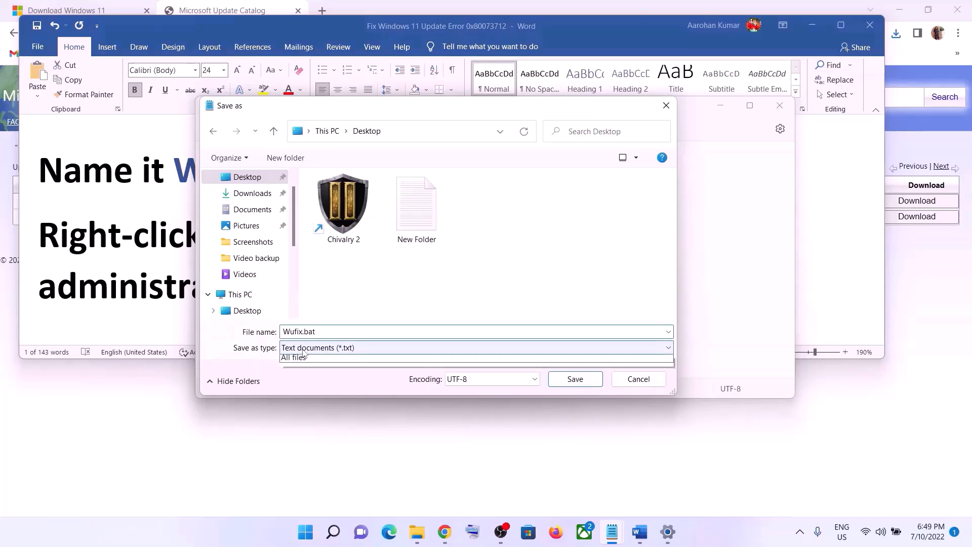
{"action": "left_click", "coordinate": [299, 371]}
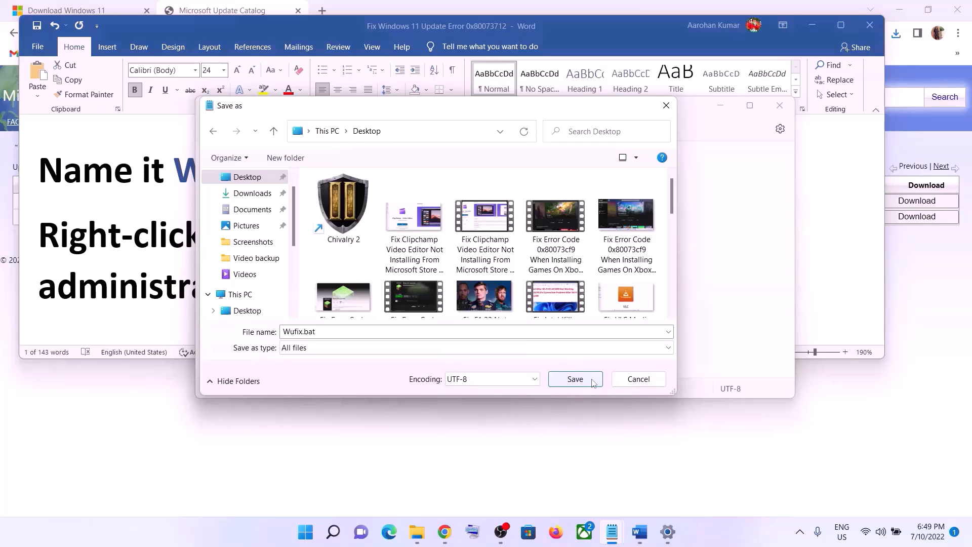
{"action": "left_click", "coordinate": [575, 379]}
Show the desktop and run the Wufix batch file as administrator.
{"action": "key", "text": "super+d"}
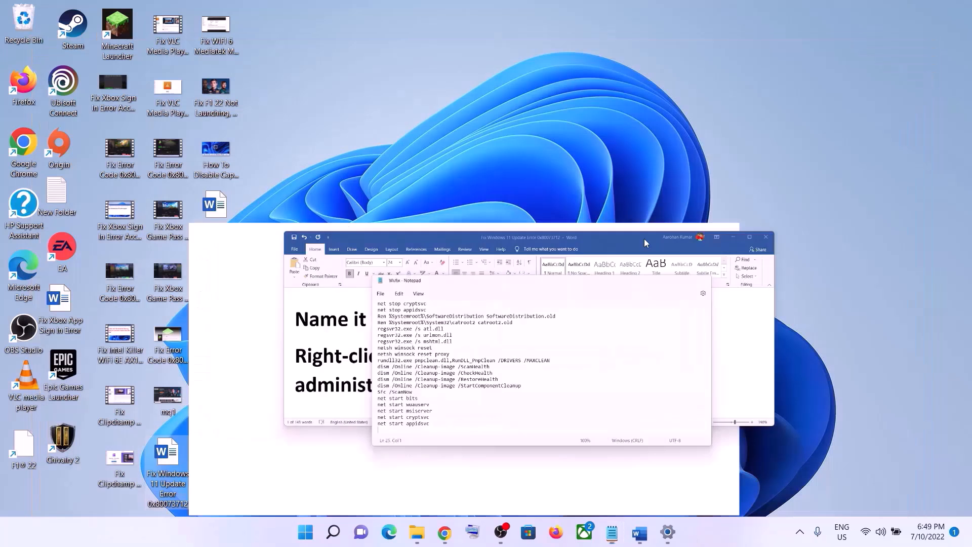
{"action": "left_click", "coordinate": [227, 333]}
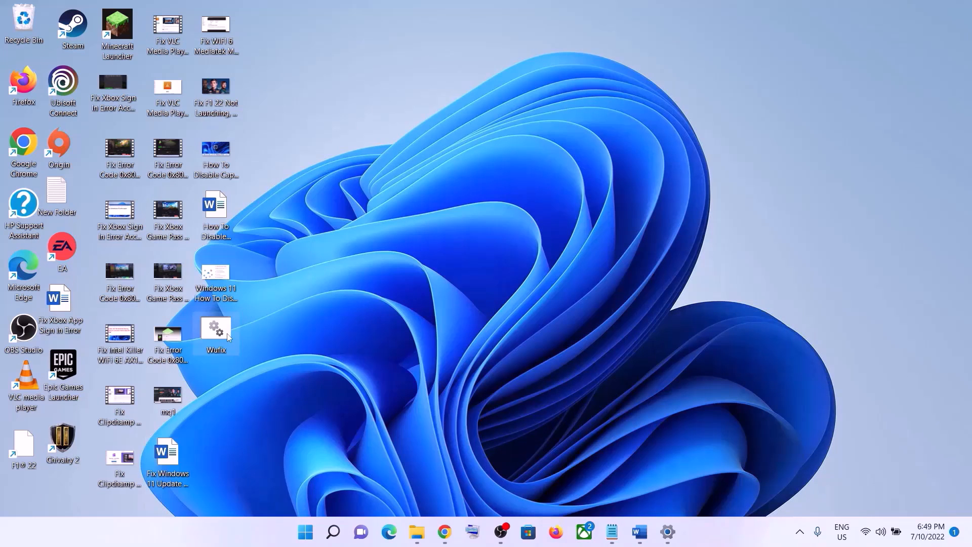
{"action": "right_click", "coordinate": [227, 333]}
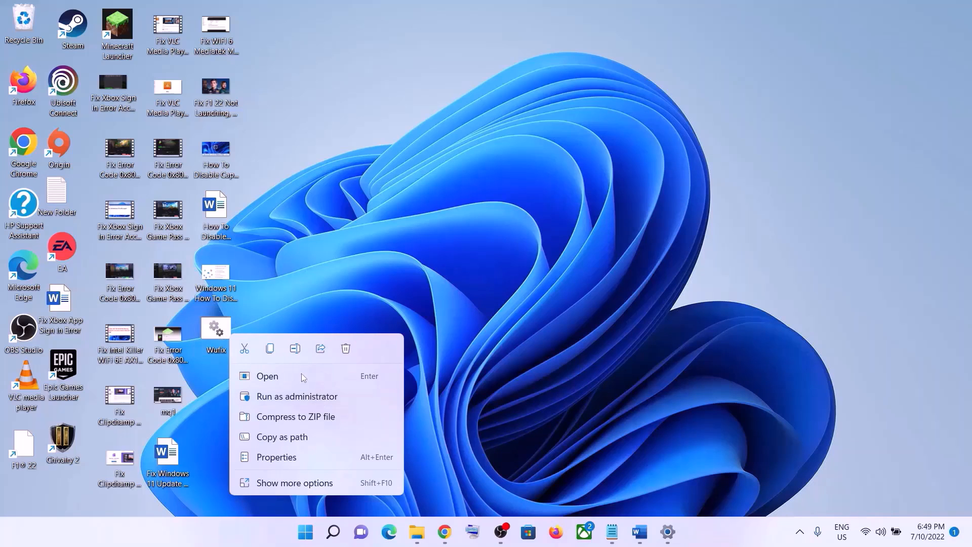
{"action": "left_click", "coordinate": [319, 397]}
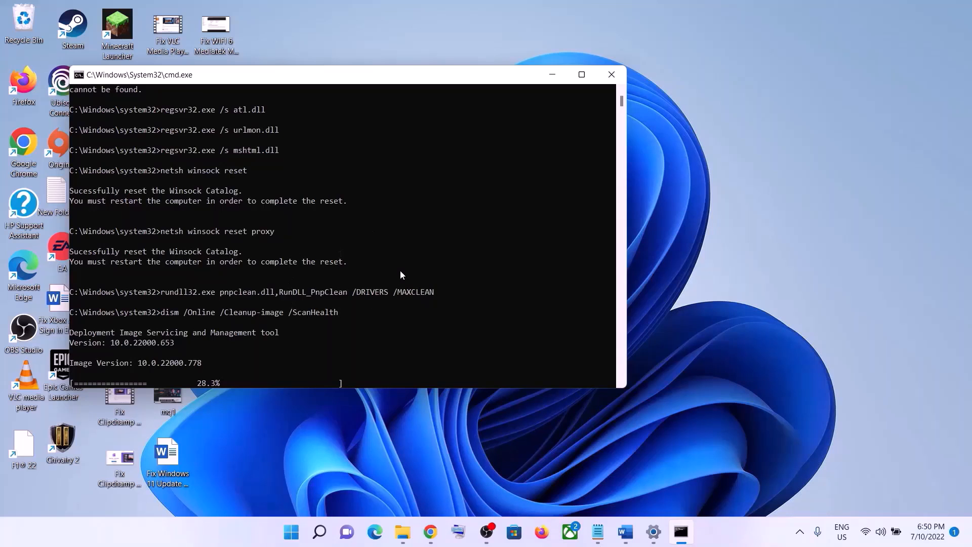
View the Restart option among the Windows power options without restarting the PC.
{"action": "left_click", "coordinate": [292, 532]}
{"action": "left_click", "coordinate": [643, 489]}
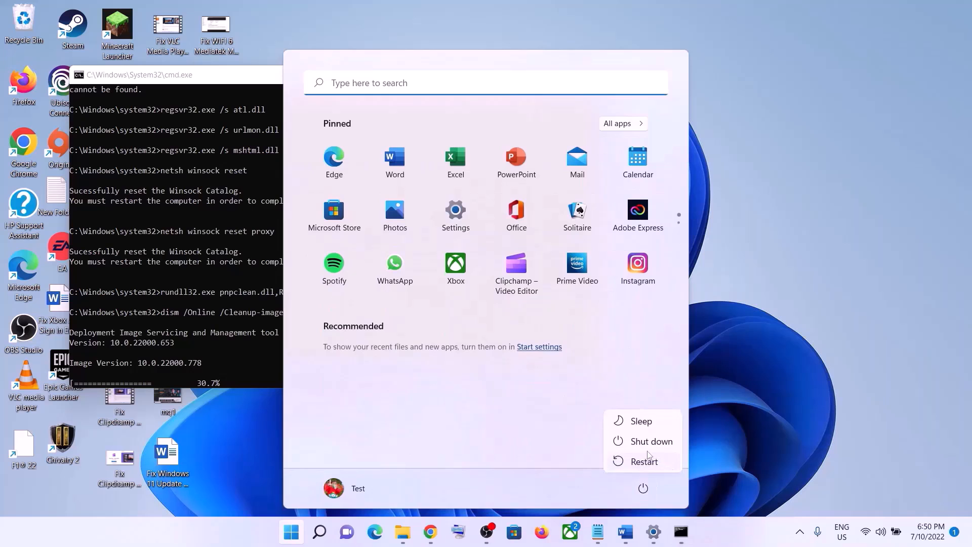
{"action": "left_click", "coordinate": [772, 414]}
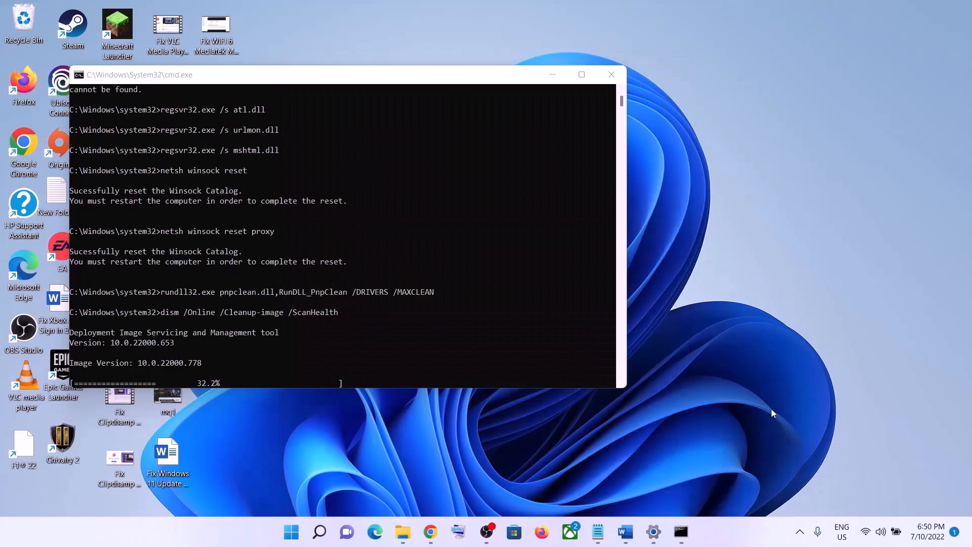
Return to the Word document and read the remaining instructions down to Step 6, Use Media Creation Tool.
{"action": "left_click", "coordinate": [654, 531]}
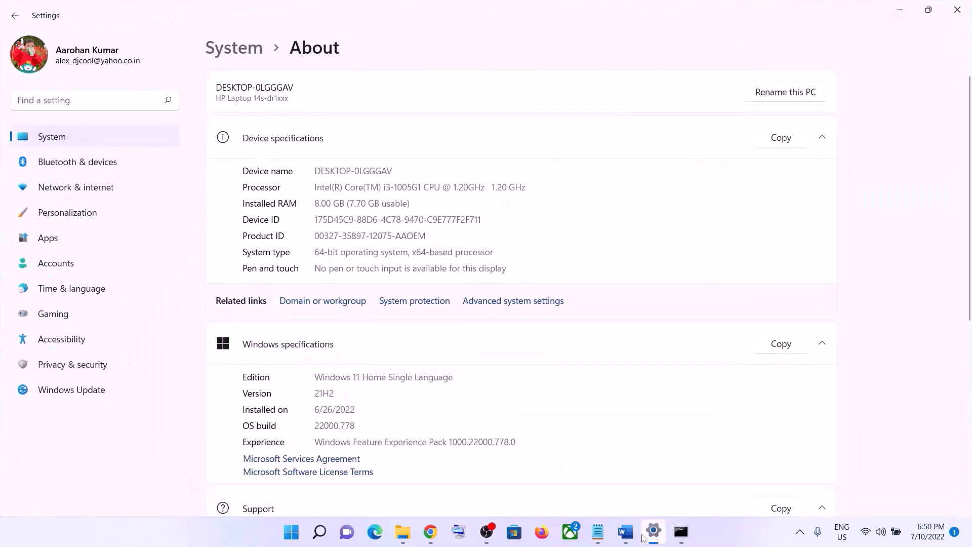
{"action": "left_click", "coordinate": [626, 532]}
{"action": "scroll", "coordinate": [437, 218], "scroll_direction": "down", "scroll_amount": 5}
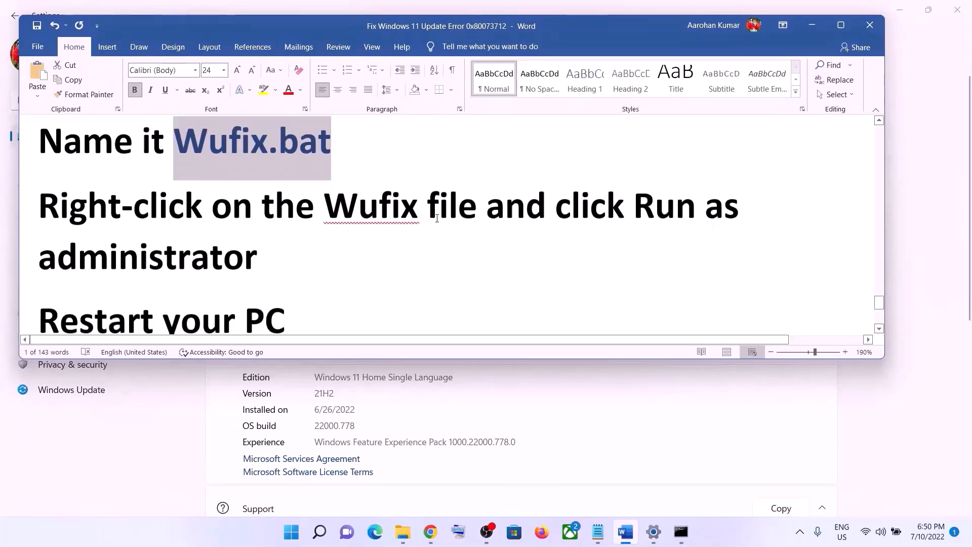
{"action": "scroll", "coordinate": [437, 217], "scroll_direction": "down", "scroll_amount": 3}
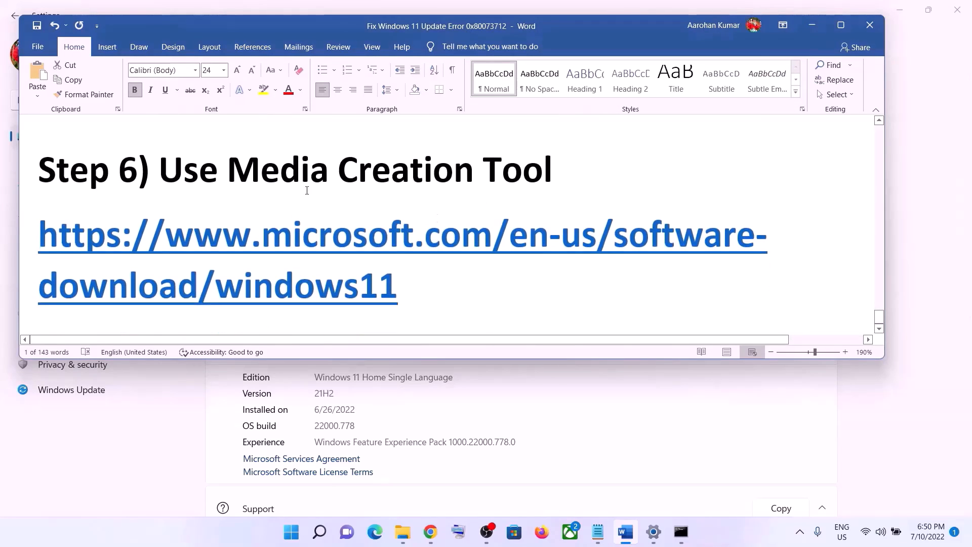
{"action": "left_click_drag", "start_coordinate": [159, 172], "coordinate": [513, 182]}
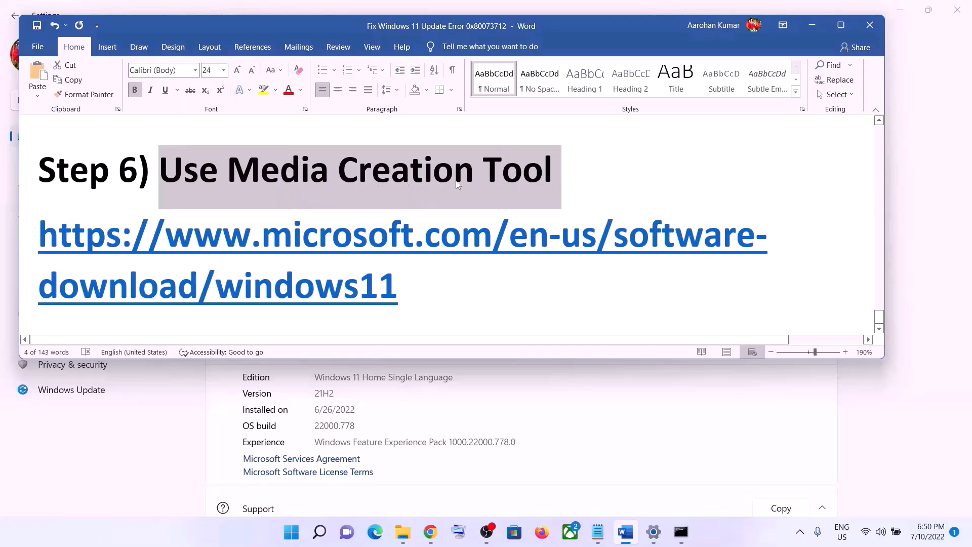
Download the media creation tool under Create Windows 11 Installation Media on Microsoft's Download Windows 11 page and run it.
{"action": "left_click", "coordinate": [708, 540]}
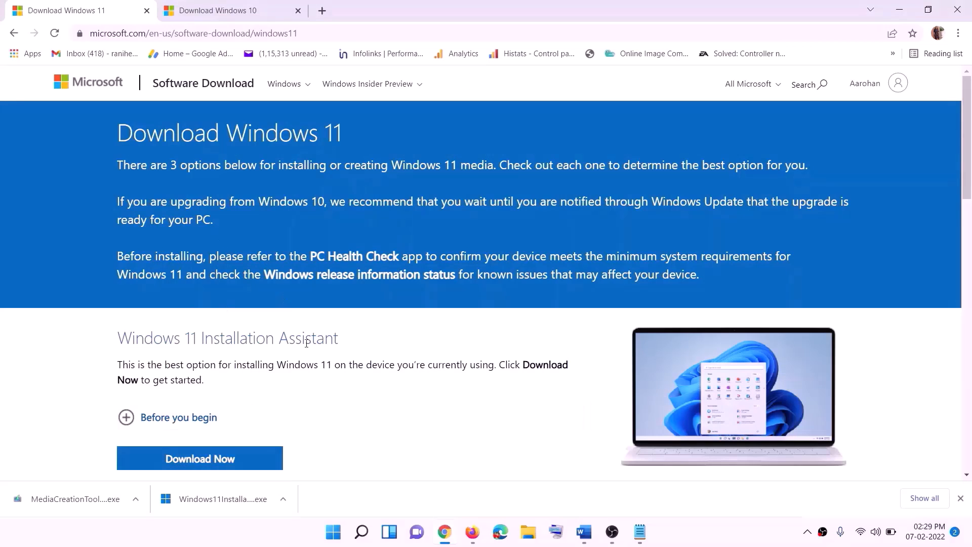
{"action": "scroll", "coordinate": [307, 344], "scroll_direction": "down", "scroll_amount": 5}
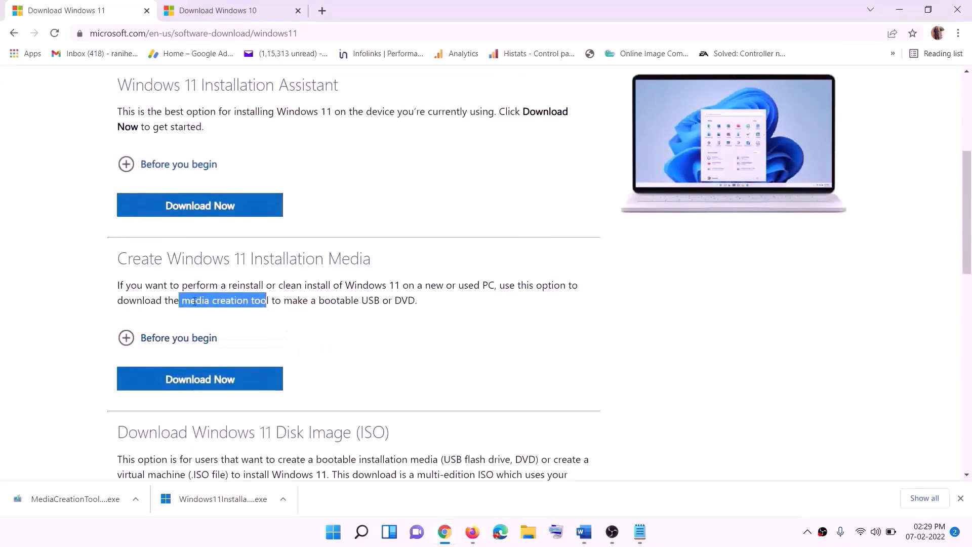
{"action": "left_click_drag", "start_coordinate": [182, 300], "coordinate": [282, 300]}
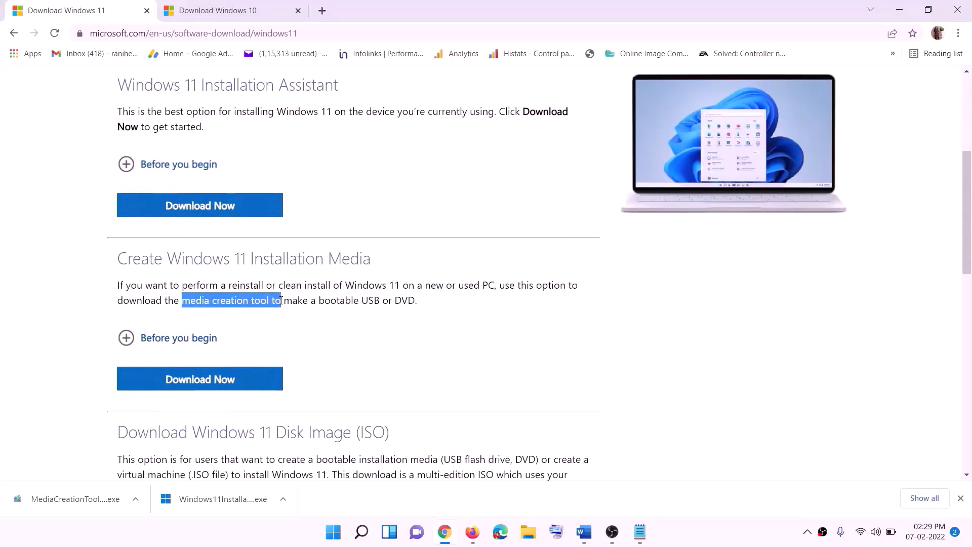
{"action": "left_click", "coordinate": [194, 382]}
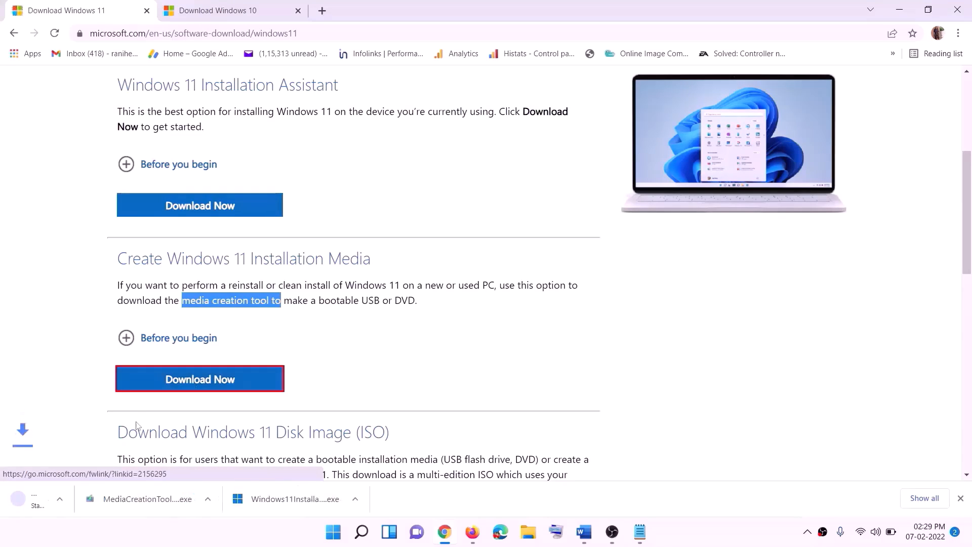
{"action": "left_click", "coordinate": [67, 504]}
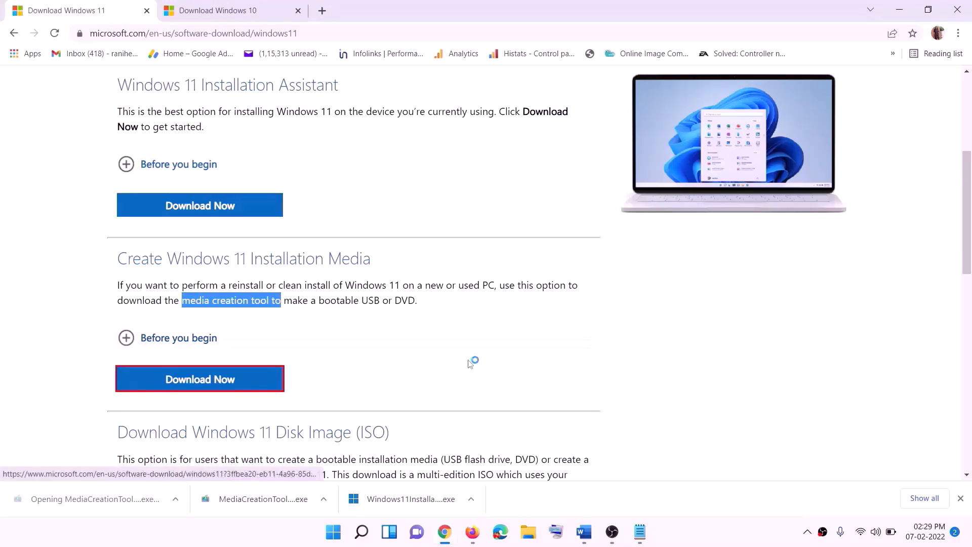
{"action": "left_click", "coordinate": [434, 374]}
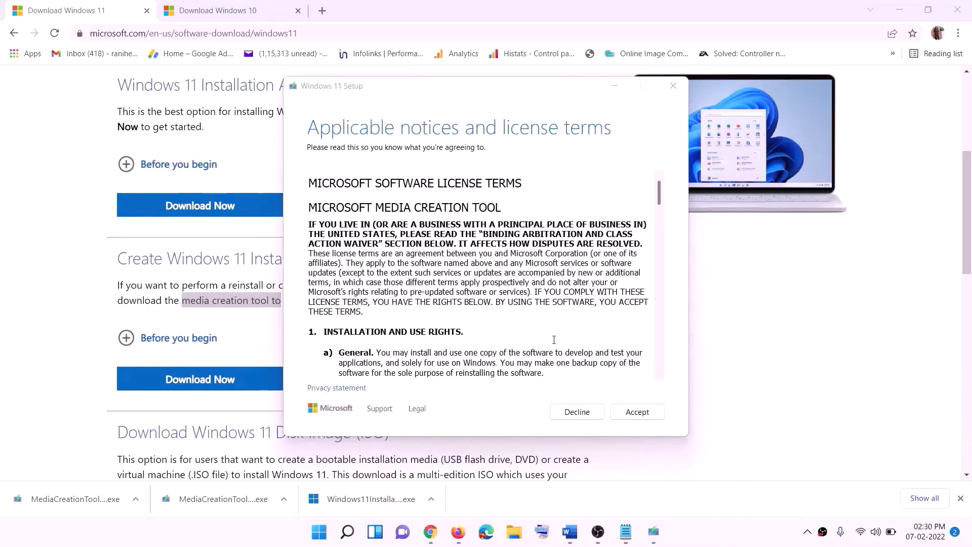
Accept the Windows 11 Setup license terms, keep the recommended language and edition, and choose ISO file as the media.
{"action": "left_click", "coordinate": [624, 411]}
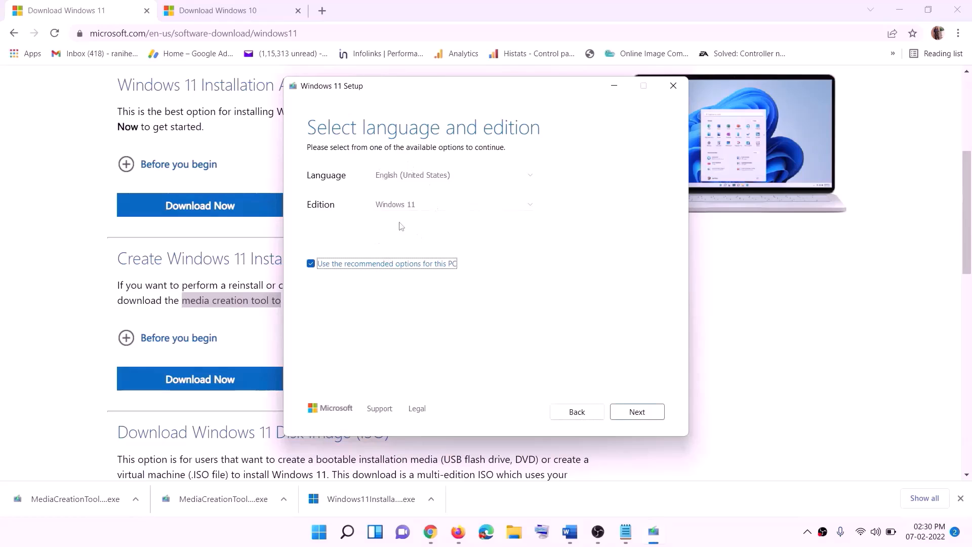
{"action": "left_click", "coordinate": [631, 412]}
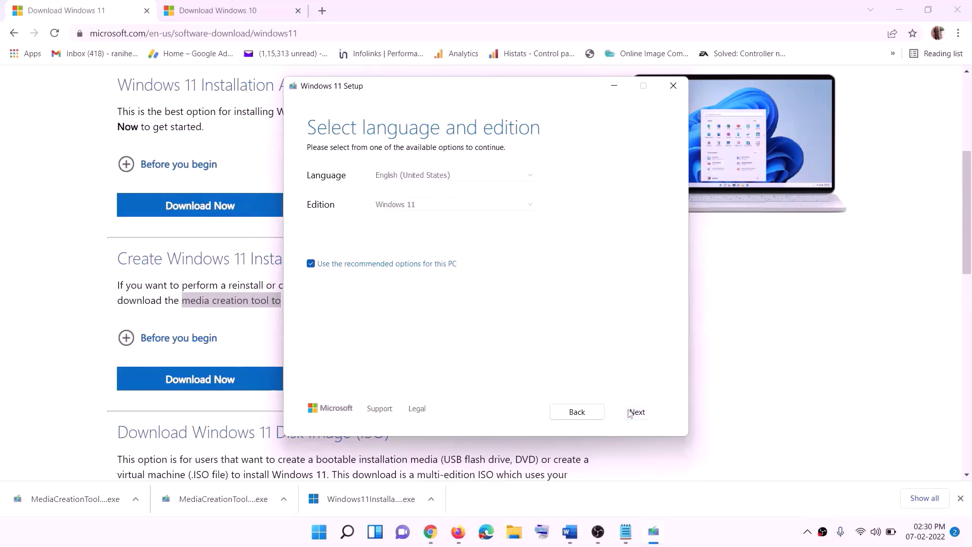
{"action": "left_click", "coordinate": [325, 219]}
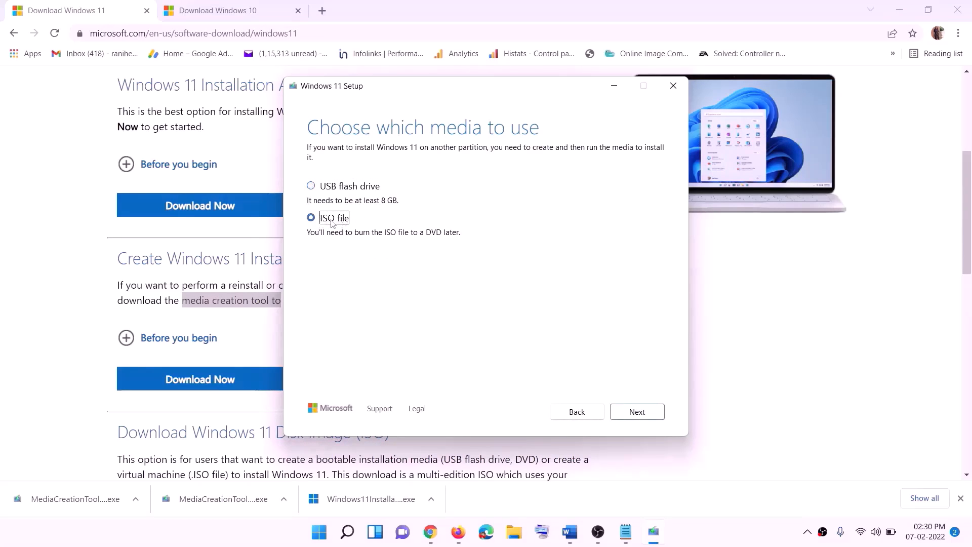
Continue with the ISO file option and save it to the Desktop as Windows in ISO File (*.iso) format.
{"action": "left_click", "coordinate": [637, 411]}
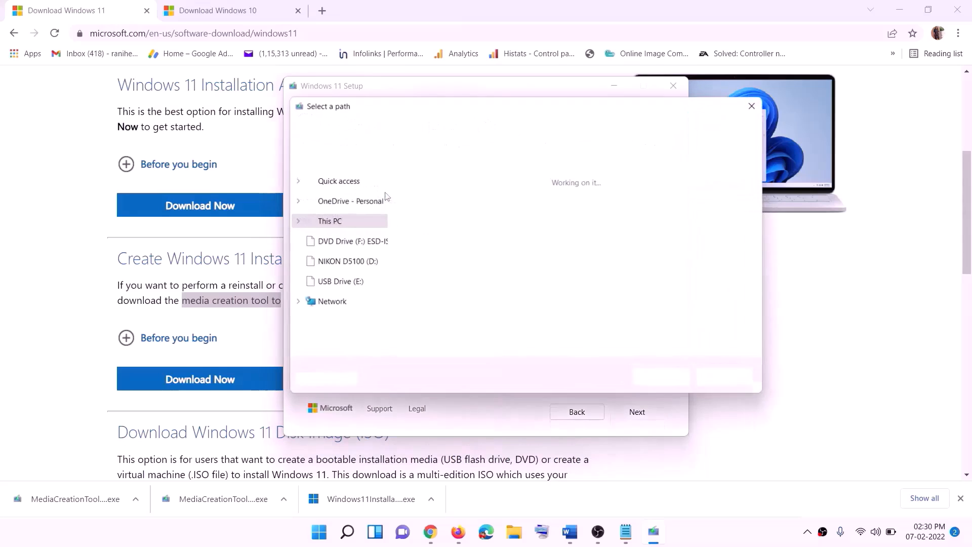
{"action": "scroll", "coordinate": [339, 257], "scroll_direction": "up", "scroll_amount": 1}
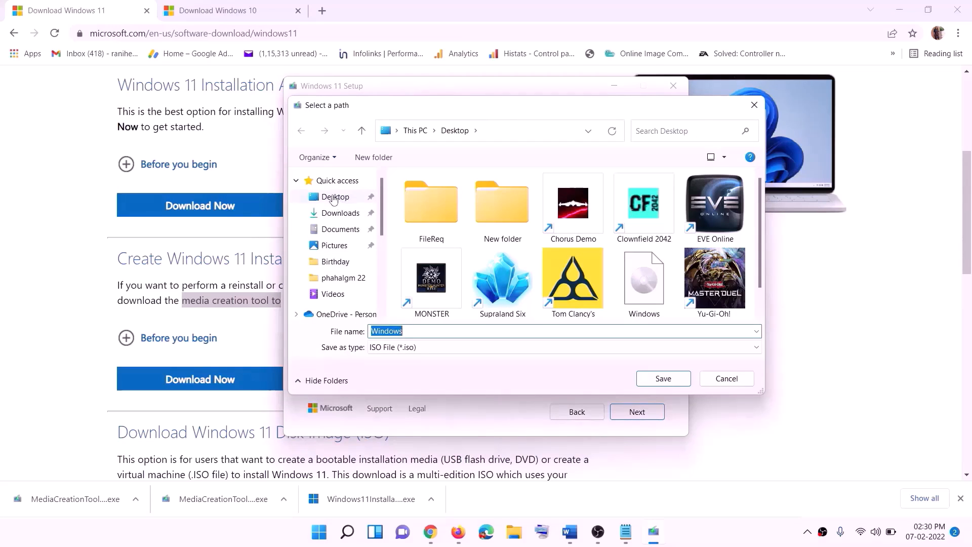
{"action": "left_click", "coordinate": [321, 198]}
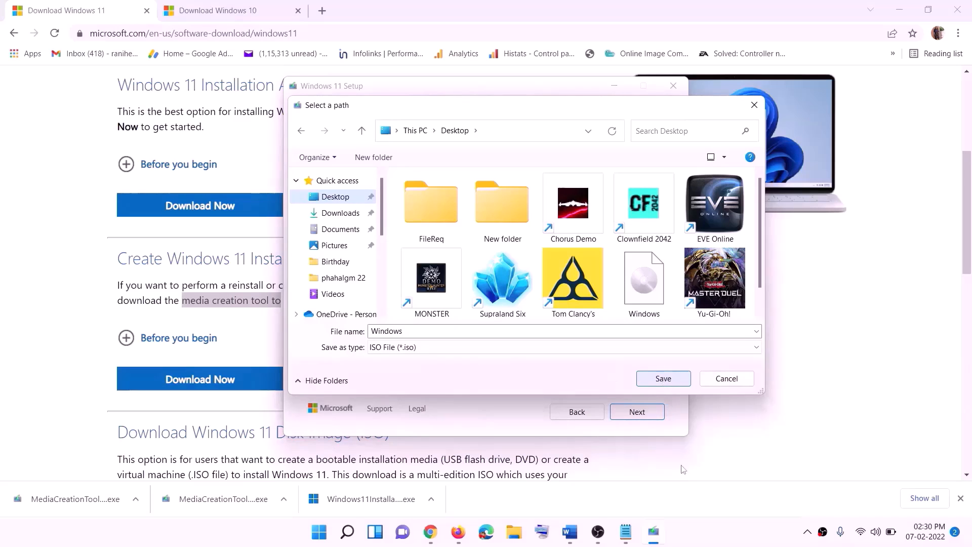
{"action": "left_click", "coordinate": [663, 379]}
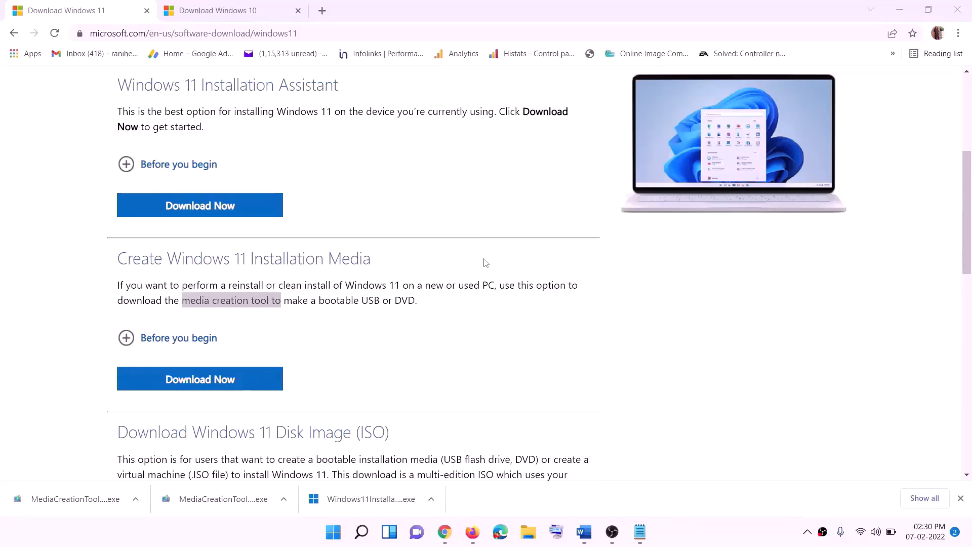
Show the desktop, move the Windows ISO file to a spot above the Firefox shortcut, and open it.
{"action": "key", "text": "super+d"}
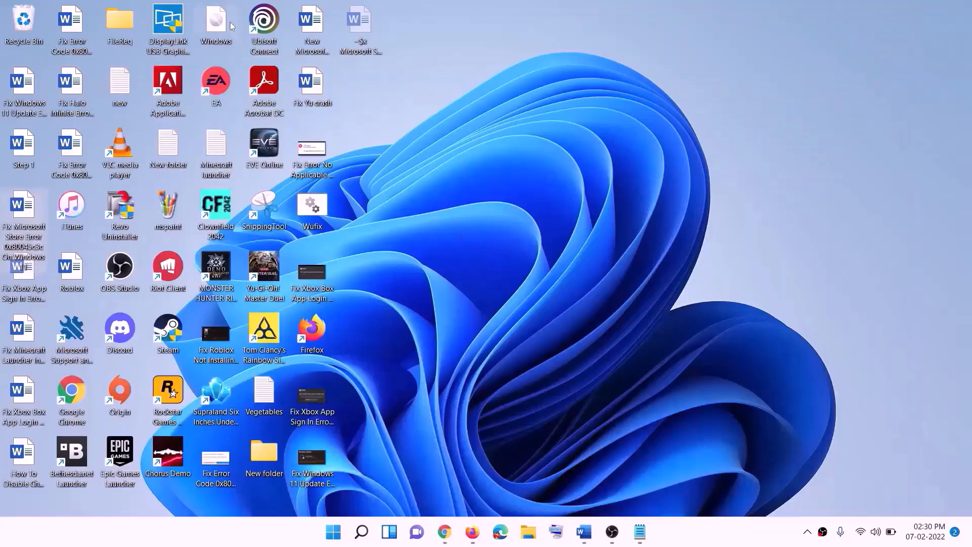
{"action": "left_click_drag", "start_coordinate": [230, 26], "coordinate": [315, 275]}
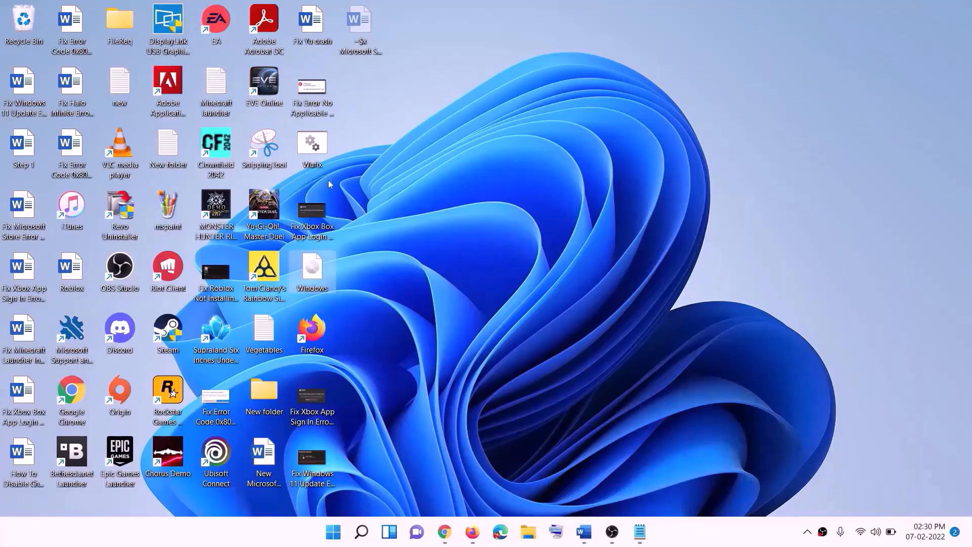
{"action": "double_click", "coordinate": [313, 274]}
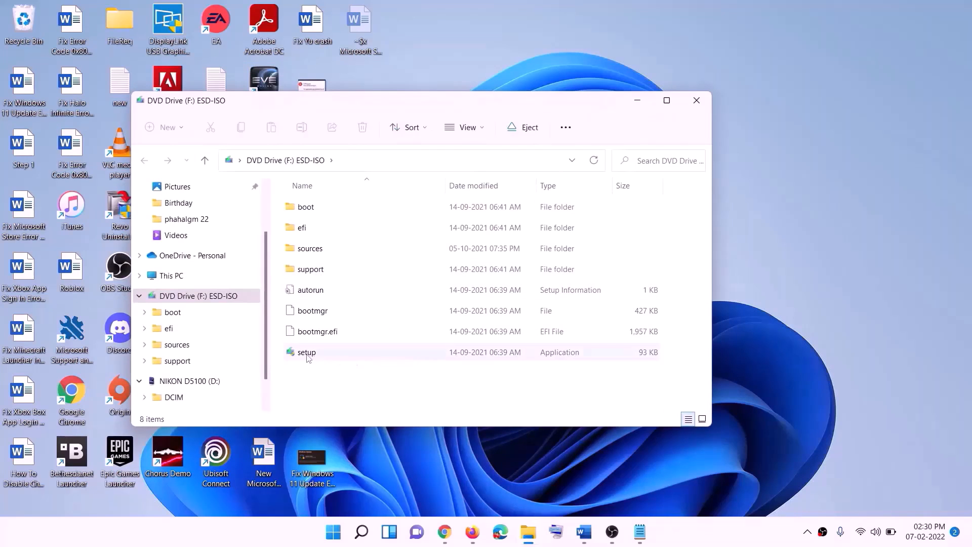
Run the setup application from DVD Drive (F:) ESD-ISO and continue past the Install Windows 11 page.
{"action": "left_click", "coordinate": [324, 353]}
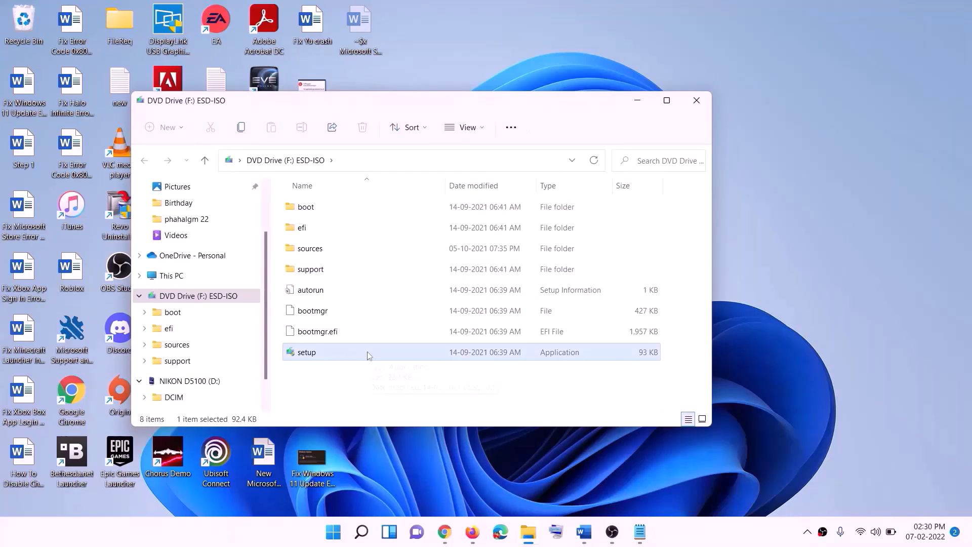
{"action": "double_click", "coordinate": [334, 352]}
{"action": "left_click", "coordinate": [391, 398]}
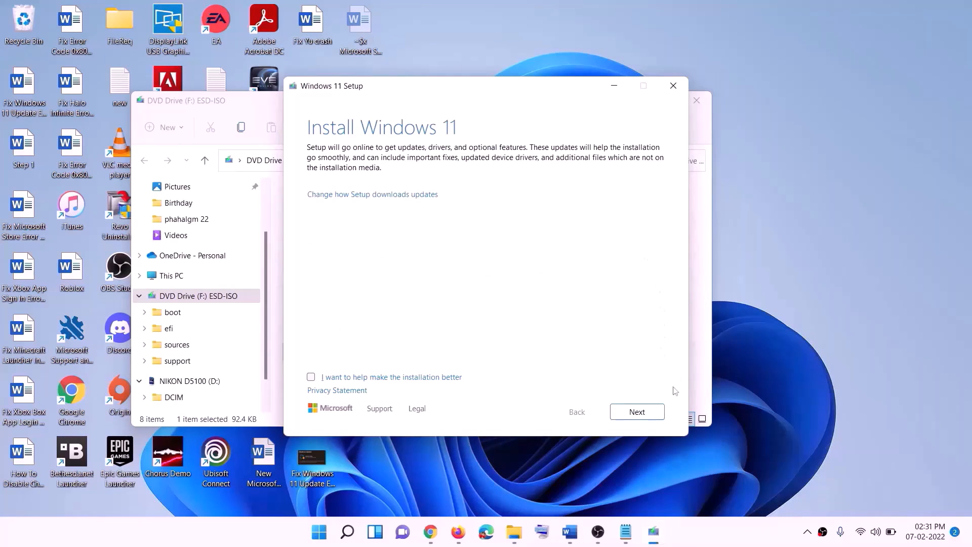
{"action": "left_click", "coordinate": [638, 412]}
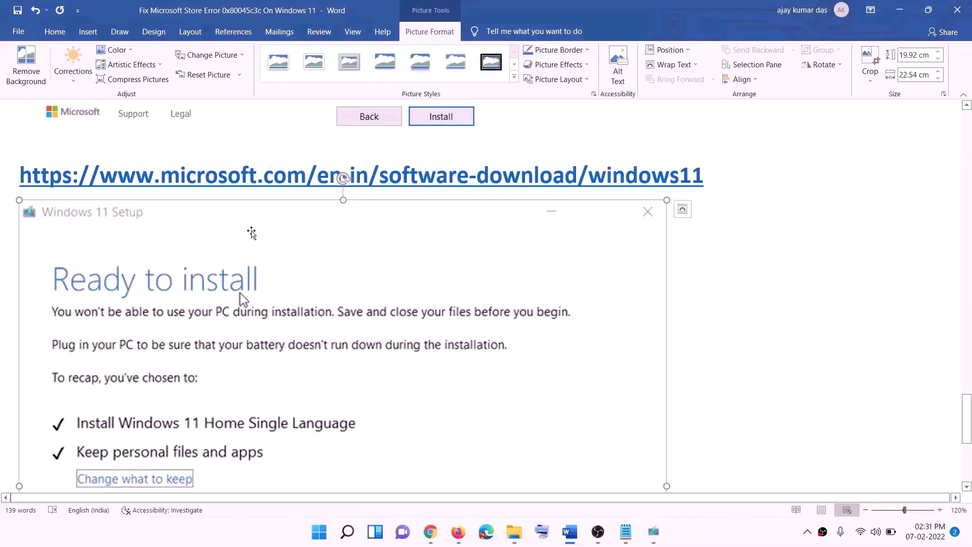
Review the Ready to install screenshot in the Word document, including the recap of the edition and what to keep.
{"action": "scroll", "coordinate": [219, 241], "scroll_direction": "down", "scroll_amount": 3}
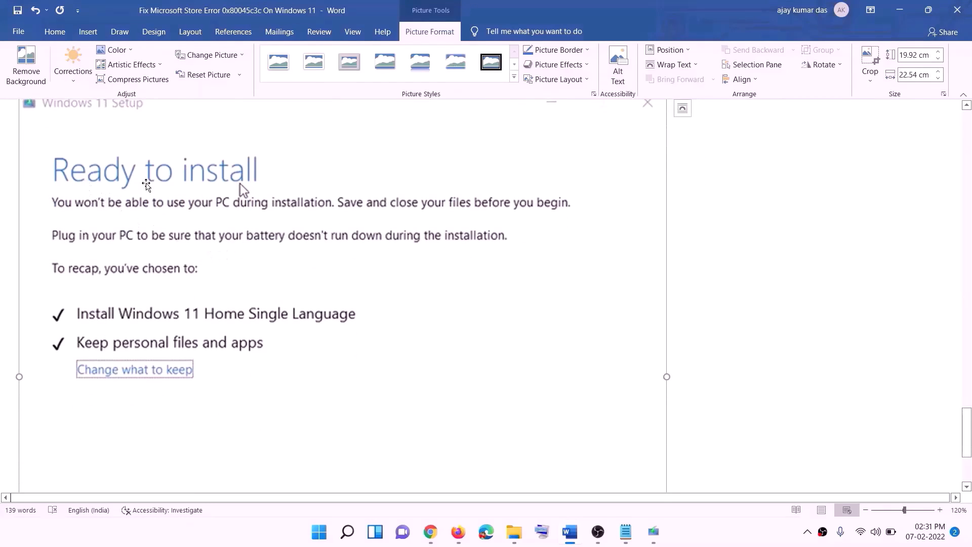
{"action": "scroll", "coordinate": [174, 333], "scroll_direction": "down", "scroll_amount": 1}
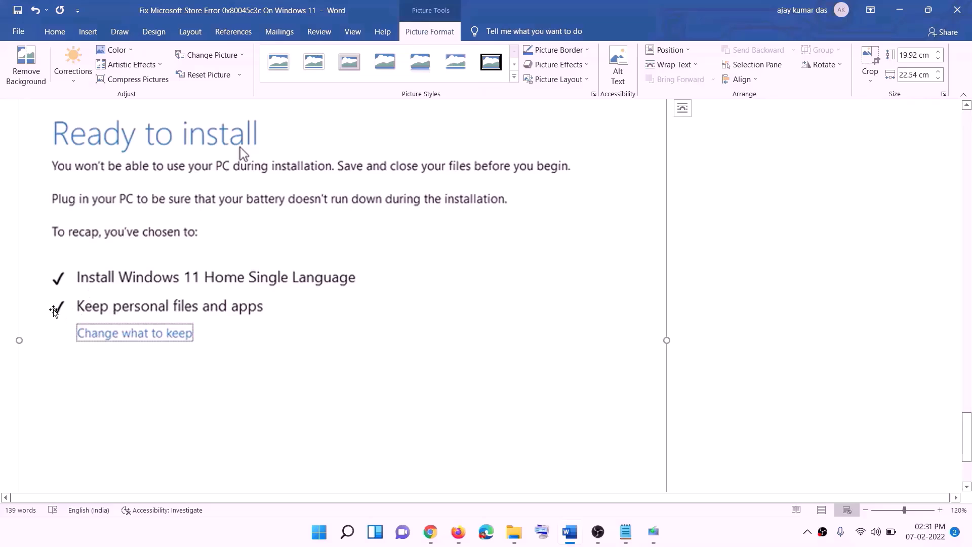
{"action": "scroll", "coordinate": [361, 316], "scroll_direction": "down", "scroll_amount": 1}
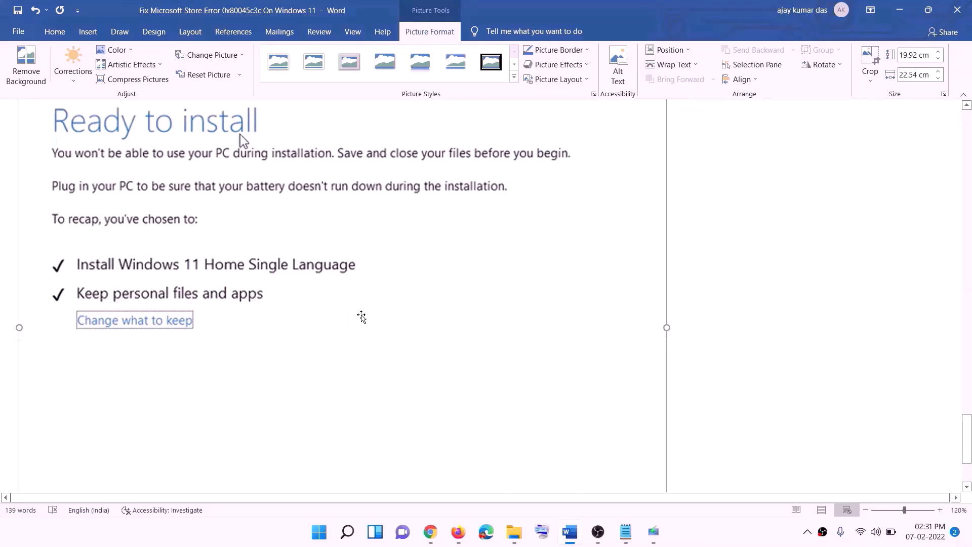
{"action": "scroll", "coordinate": [362, 316], "scroll_direction": "down", "scroll_amount": 3}
{"action": "scroll", "coordinate": [516, 378], "scroll_direction": "up", "scroll_amount": 6}
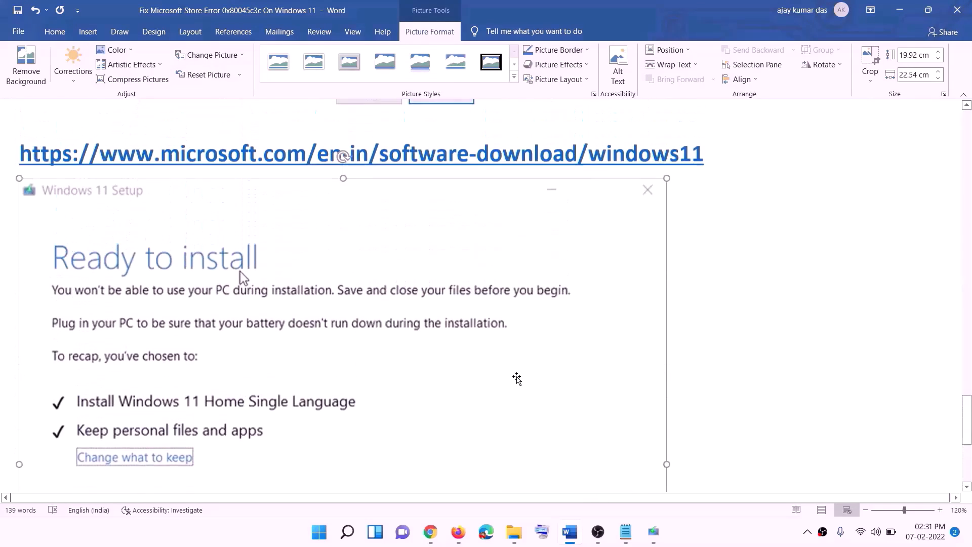
{"action": "scroll", "coordinate": [516, 378], "scroll_direction": "up", "scroll_amount": 1}
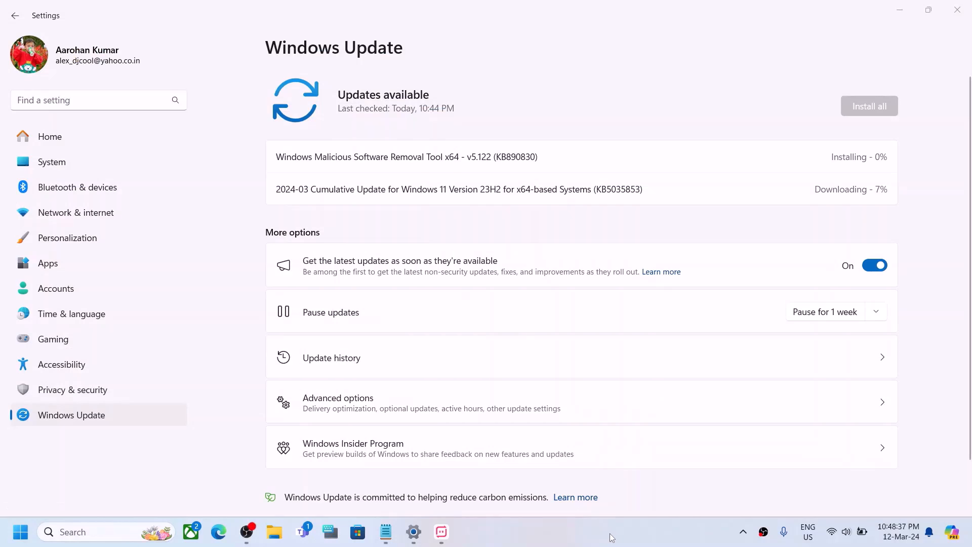
Highlight the update number KB5035853 in the Windows Update list in Settings.
{"action": "double_click", "coordinate": [609, 188]}
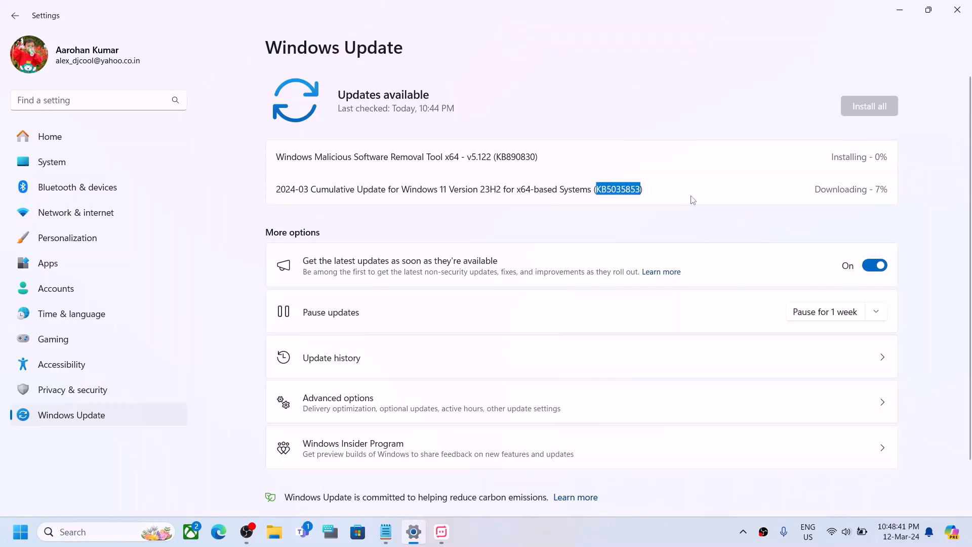
{"action": "left_click", "coordinate": [635, 538]}
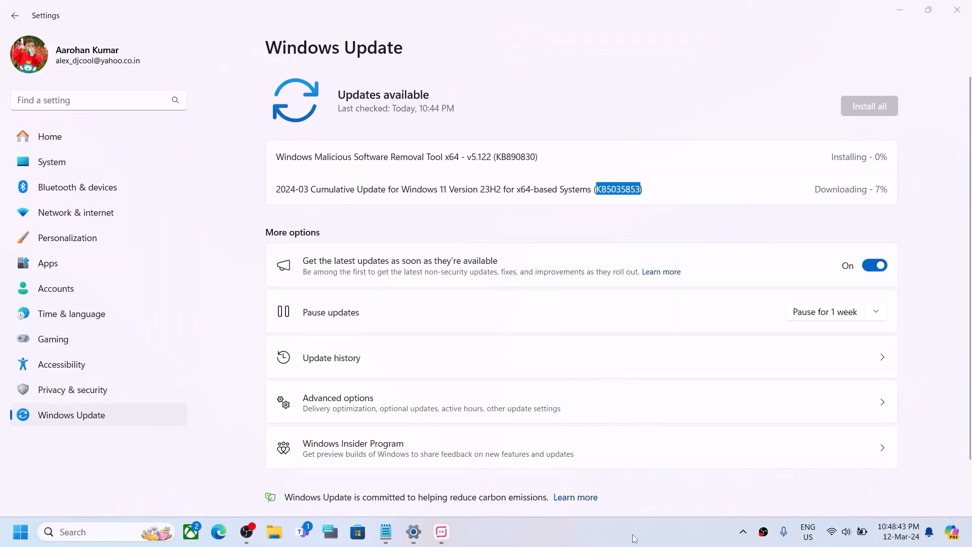